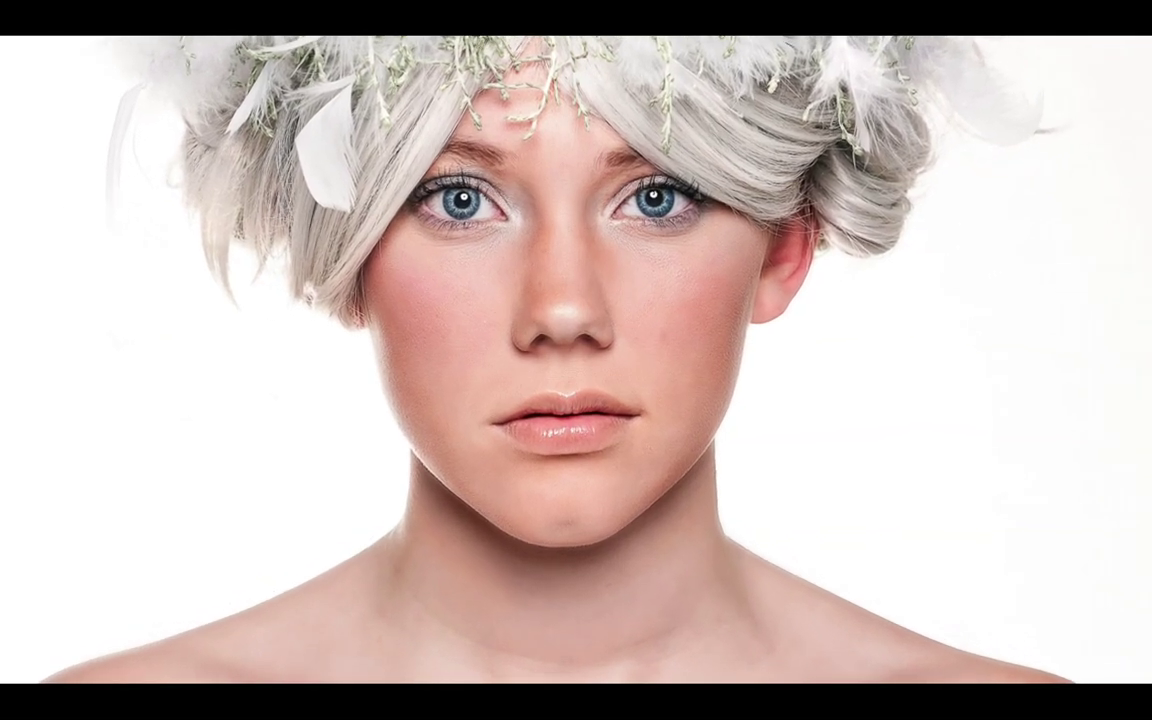
- Leave full-screen view to return to the 'Basiscursus Photoshop LR' photo grid in Library
left_click(41, 645)
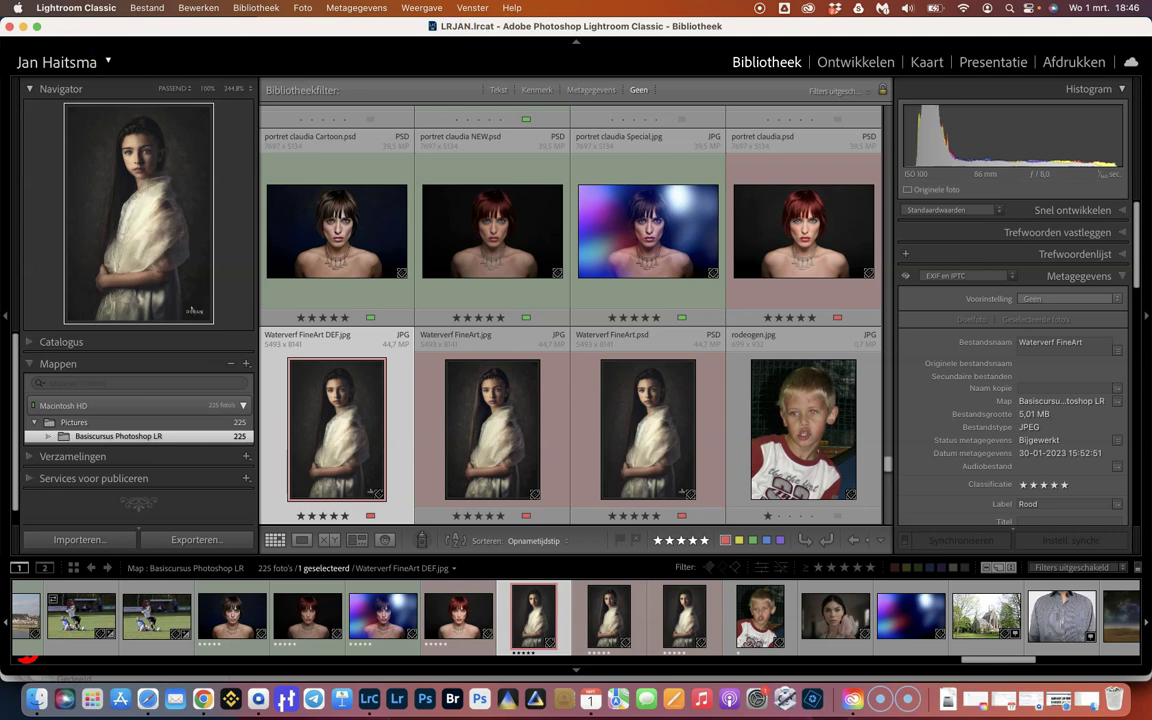
- Browse the catalog's folder path from the title bar, then dismiss it
left_click(525, 30, "super")
left_click_drag(527, 33, 455, 120)
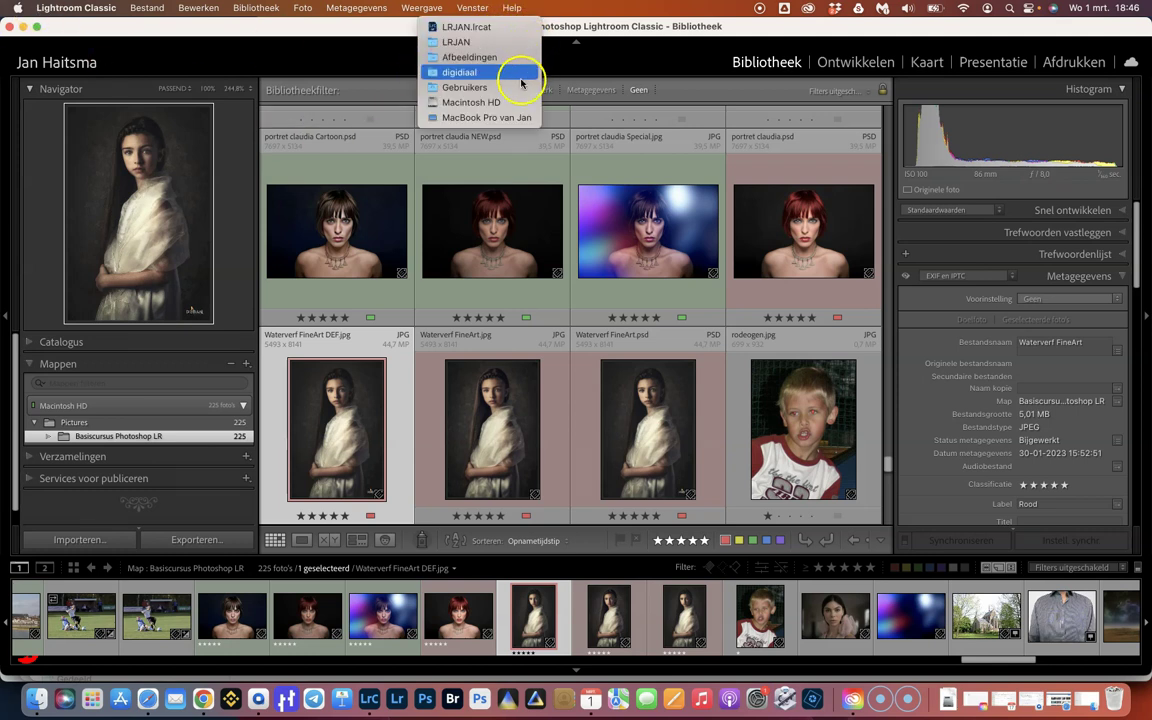
mouse_move(455, 119)
left_mouse_down()
mouse_move(470, 58)
mouse_move(457, 45)
mouse_move(490, 30)
left_mouse_up()
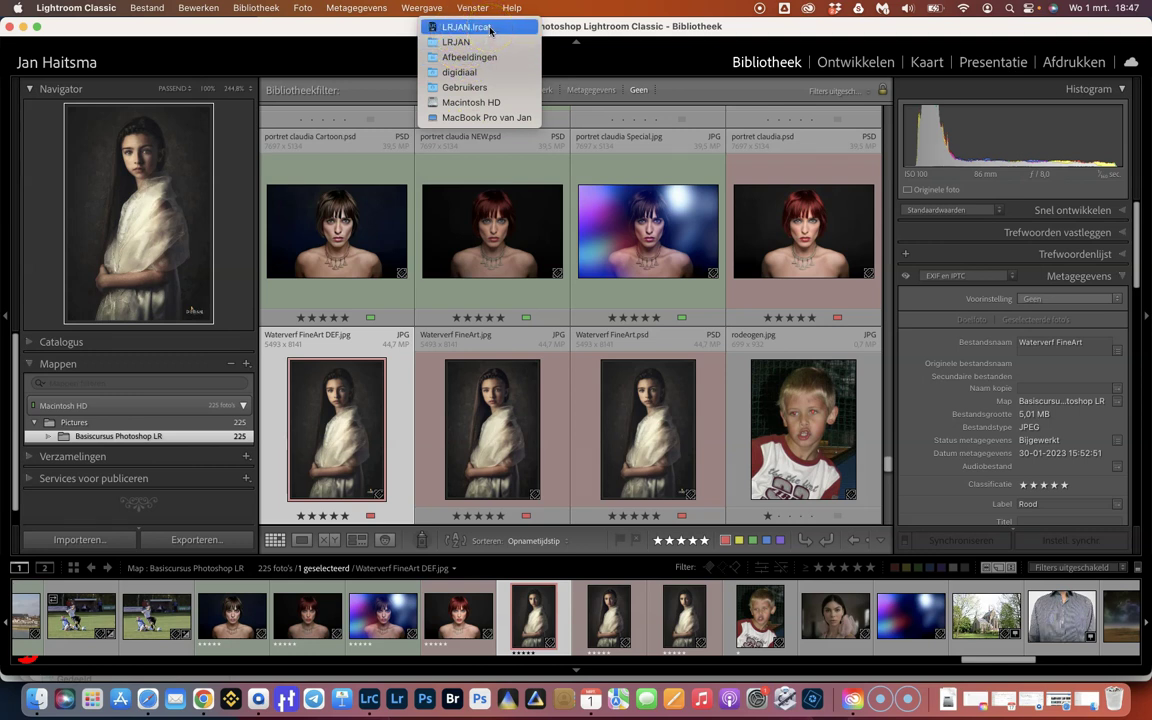
left_click(226, 41)
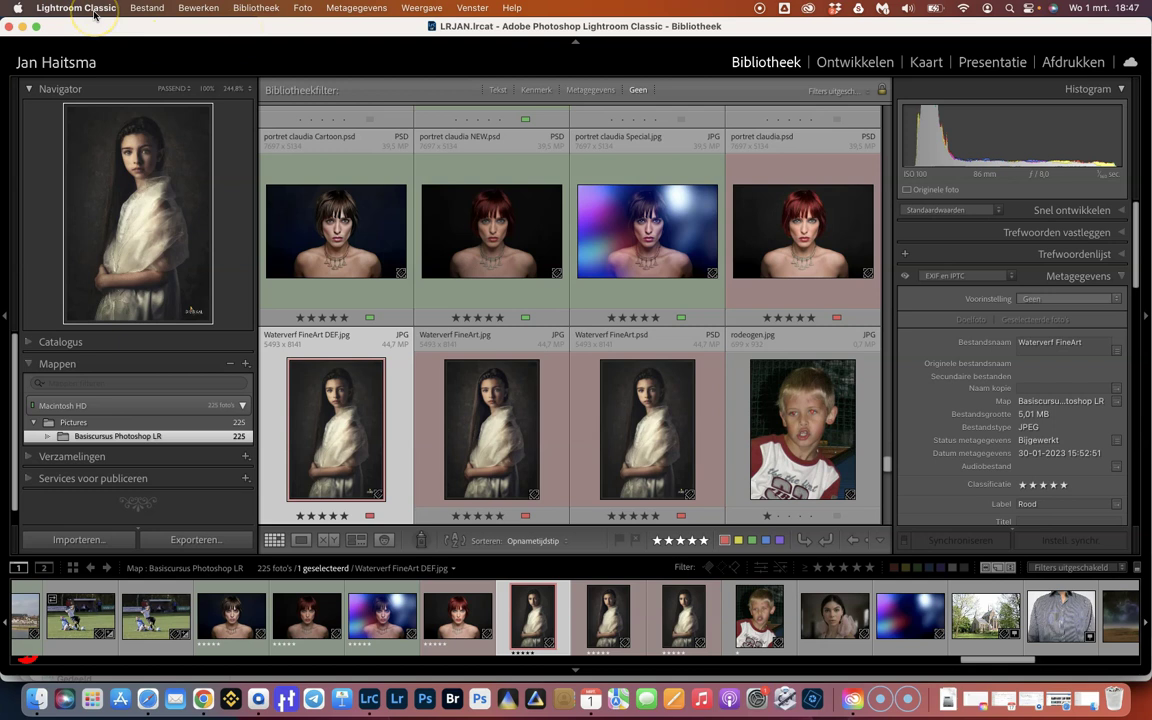
- Open Catalogusinstellingen from the Lightroom Classic application menu
left_click(92, 11)
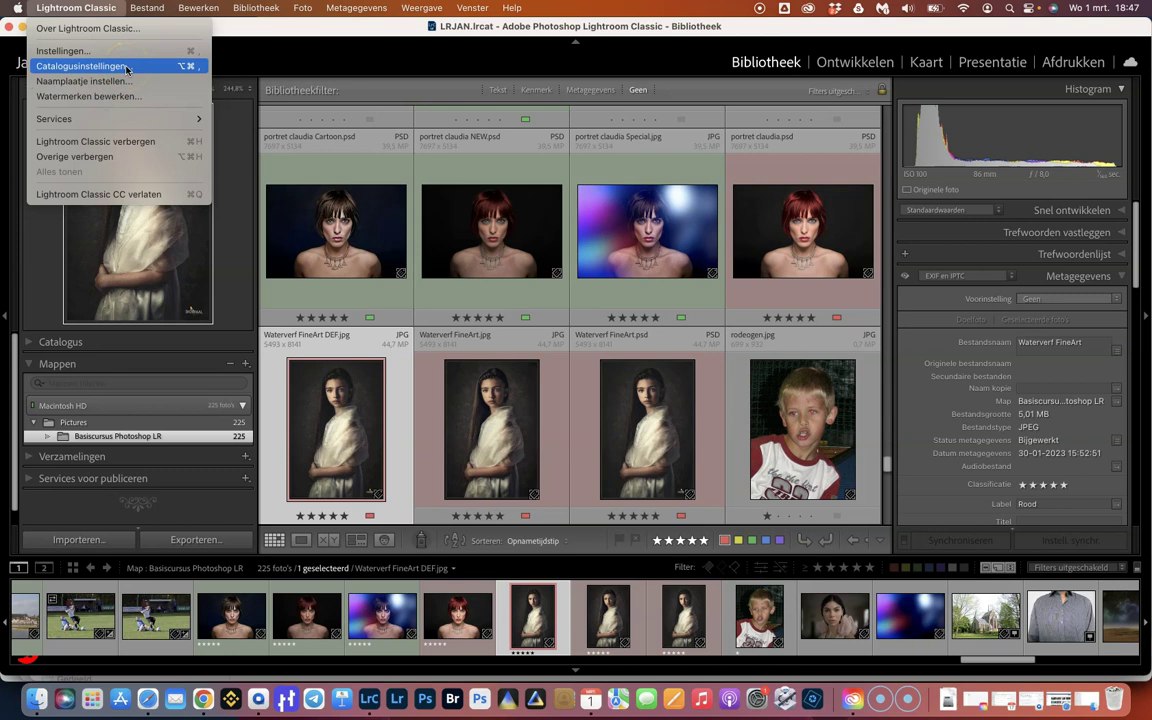
left_click(197, 10)
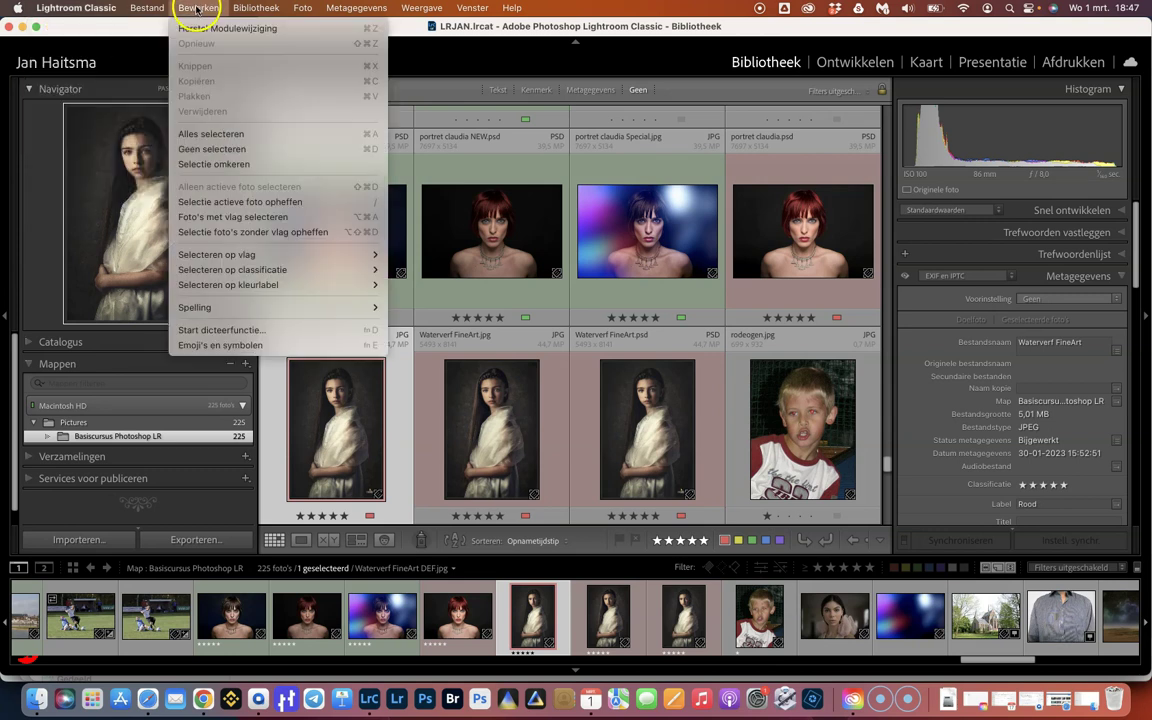
left_click(97, 12)
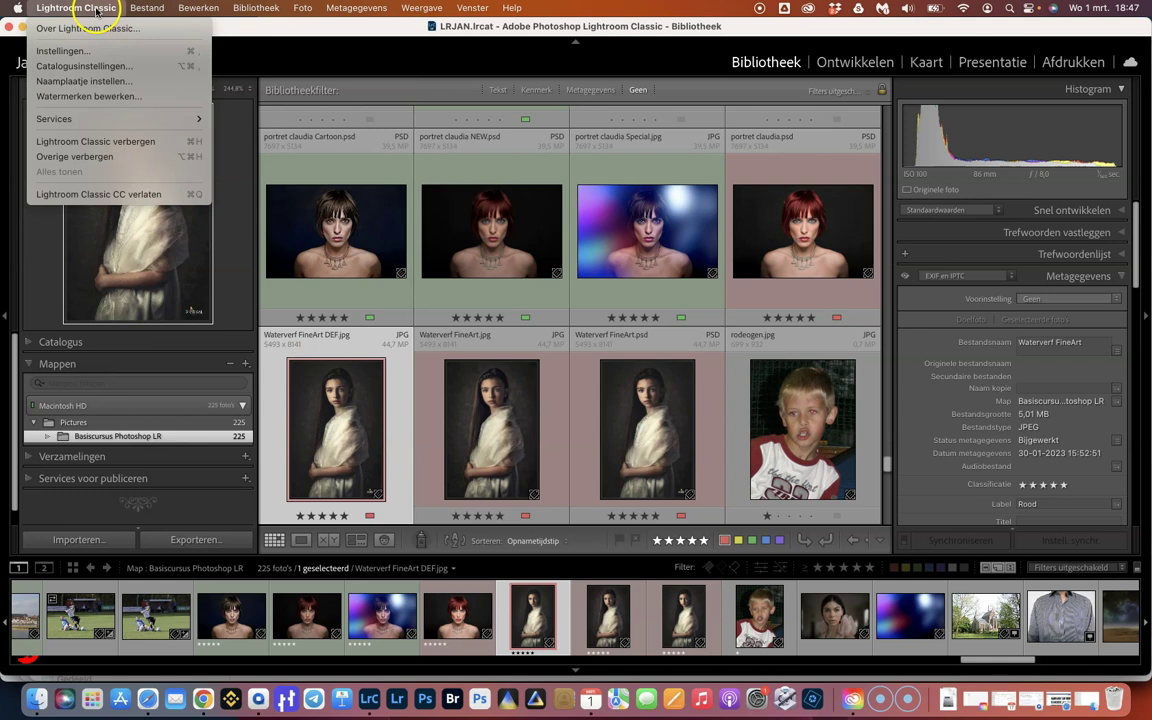
left_click(105, 66)
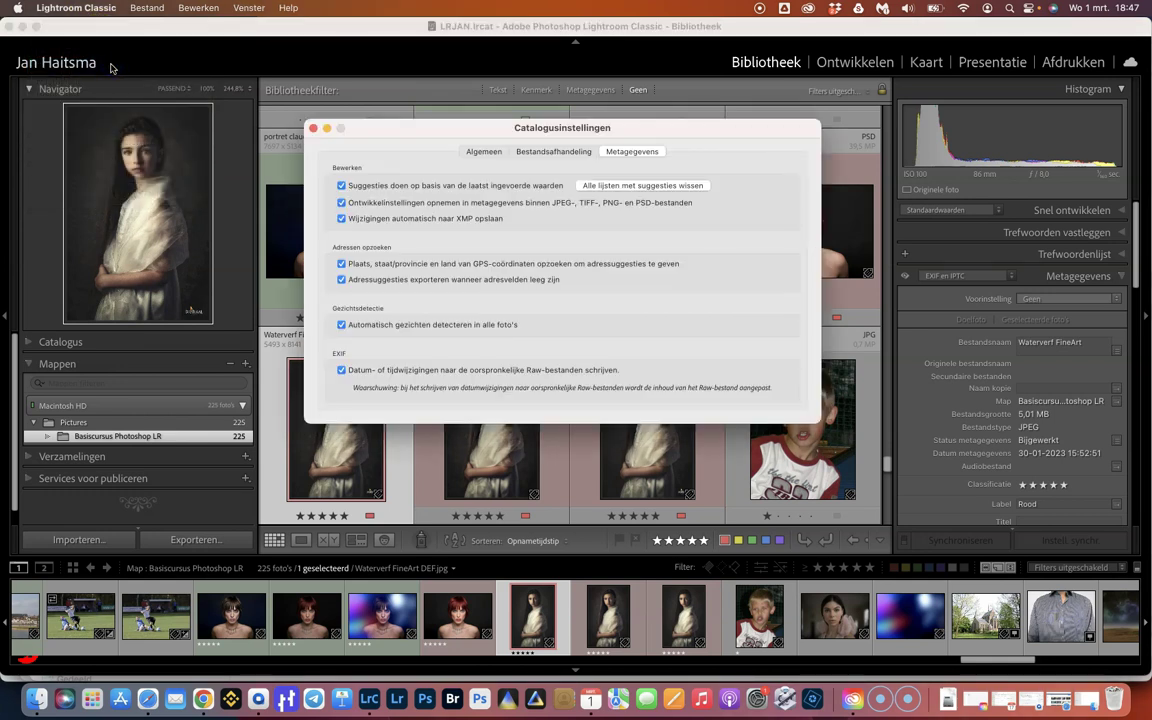
- View LRJAN.lrcat's location on the Algemeen tab and reveal it in Finder with Tonen
left_click(483, 152)
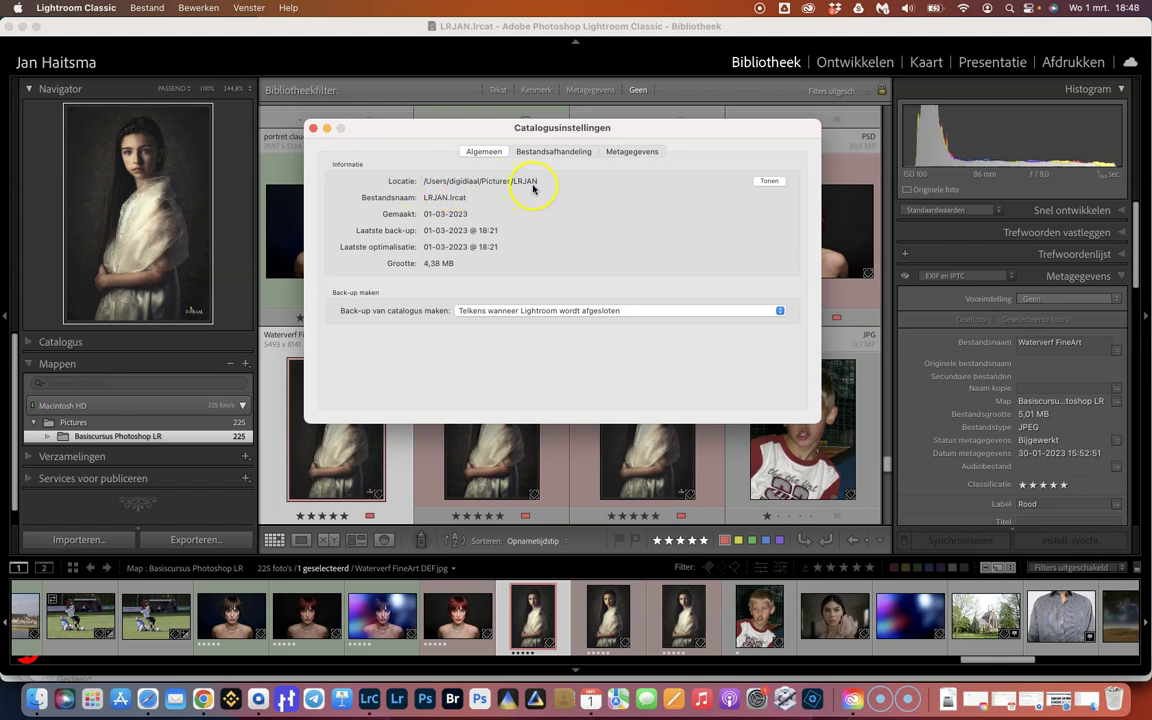
left_click(769, 182)
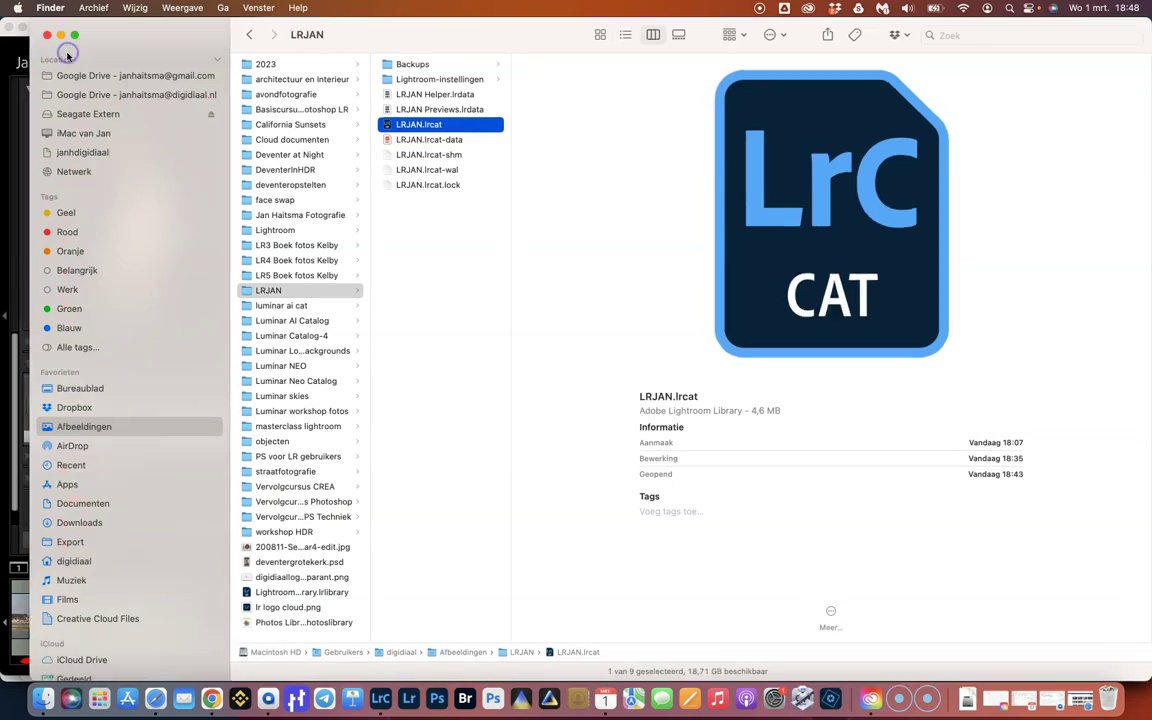
- Close the LRJAN, User Presets and ImportedSettings Finder windows, the notification, and Catalogusinstellingen
left_click(47, 35)
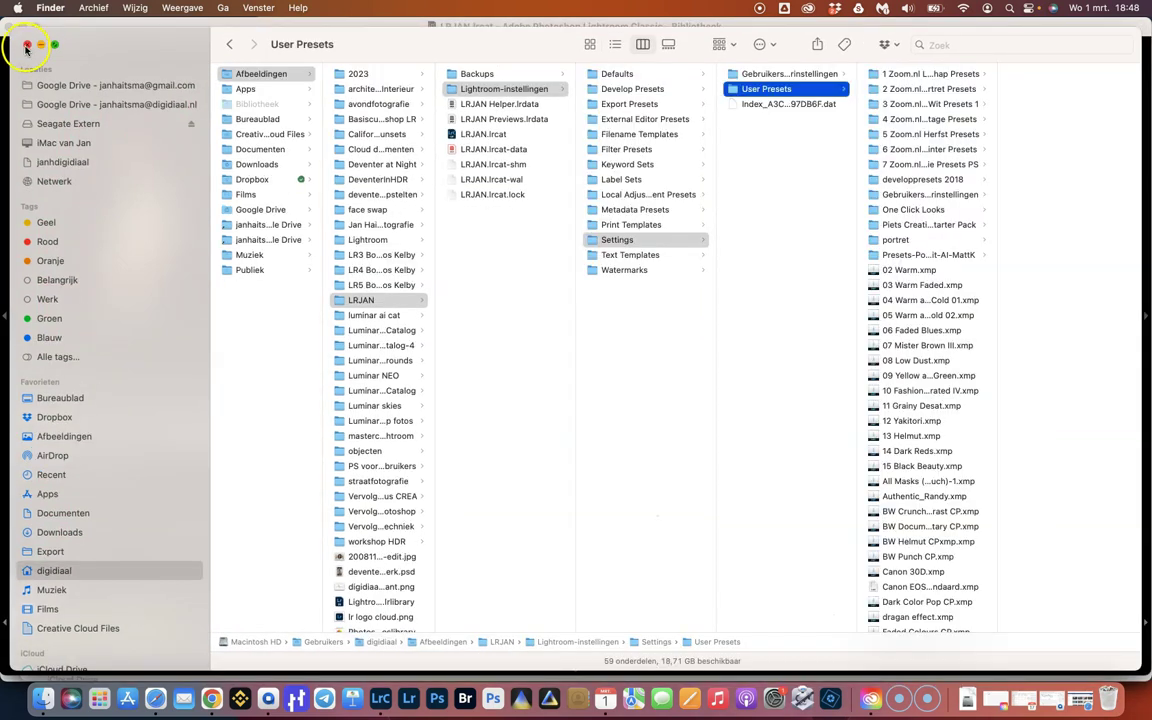
left_click(26, 45)
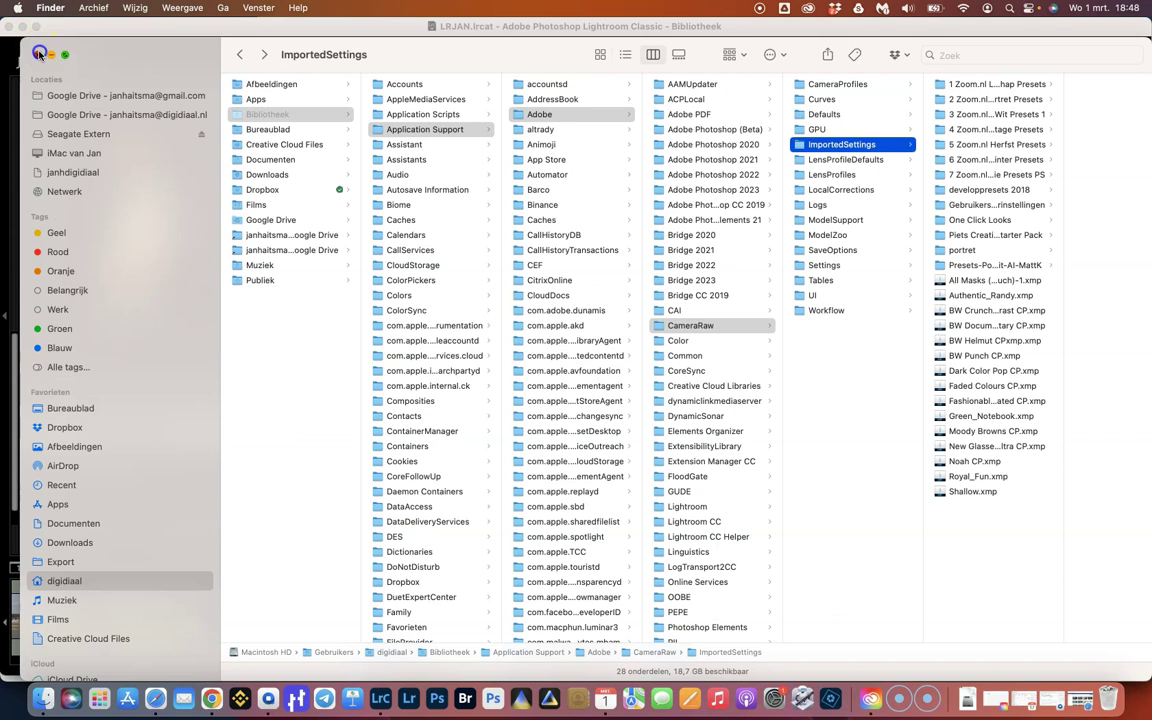
left_click(39, 53)
left_click(31, 32)
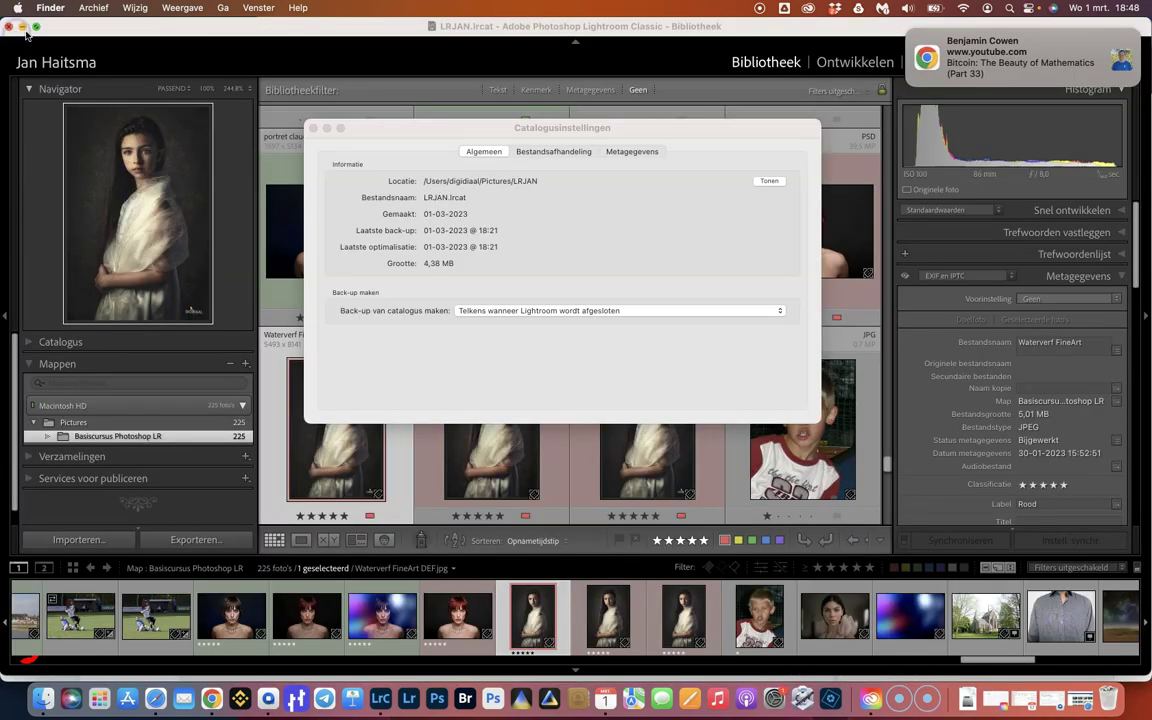
left_click(912, 32)
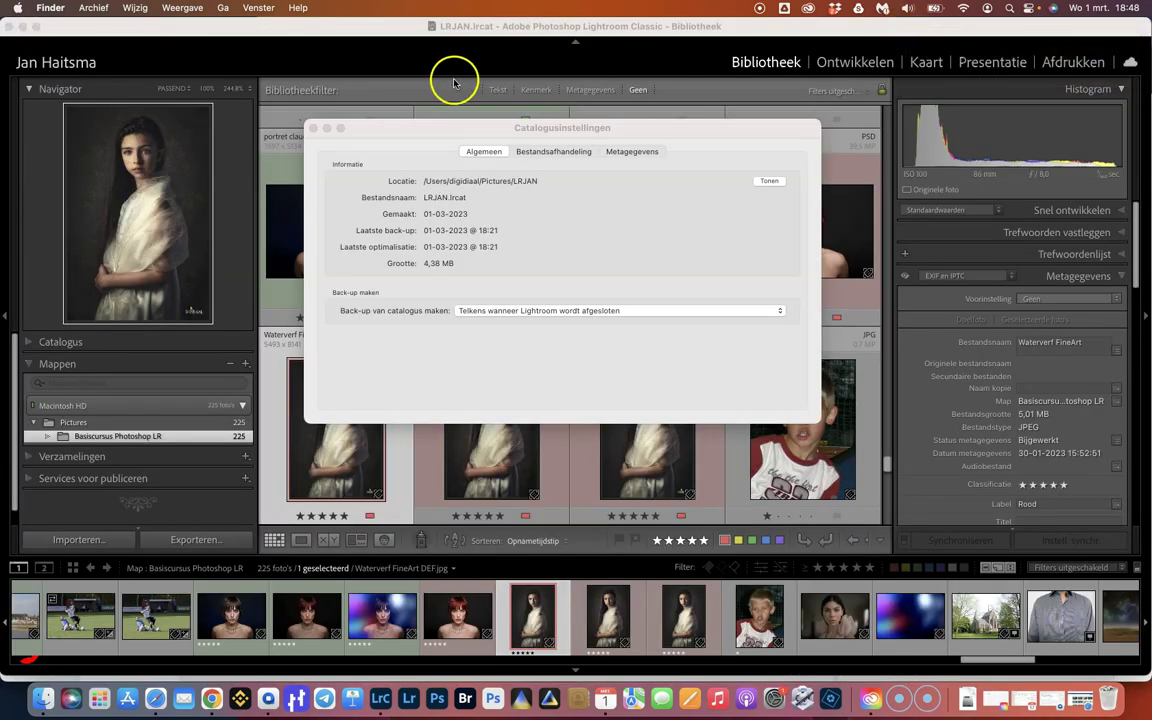
left_click_drag(404, 128, 370, 141)
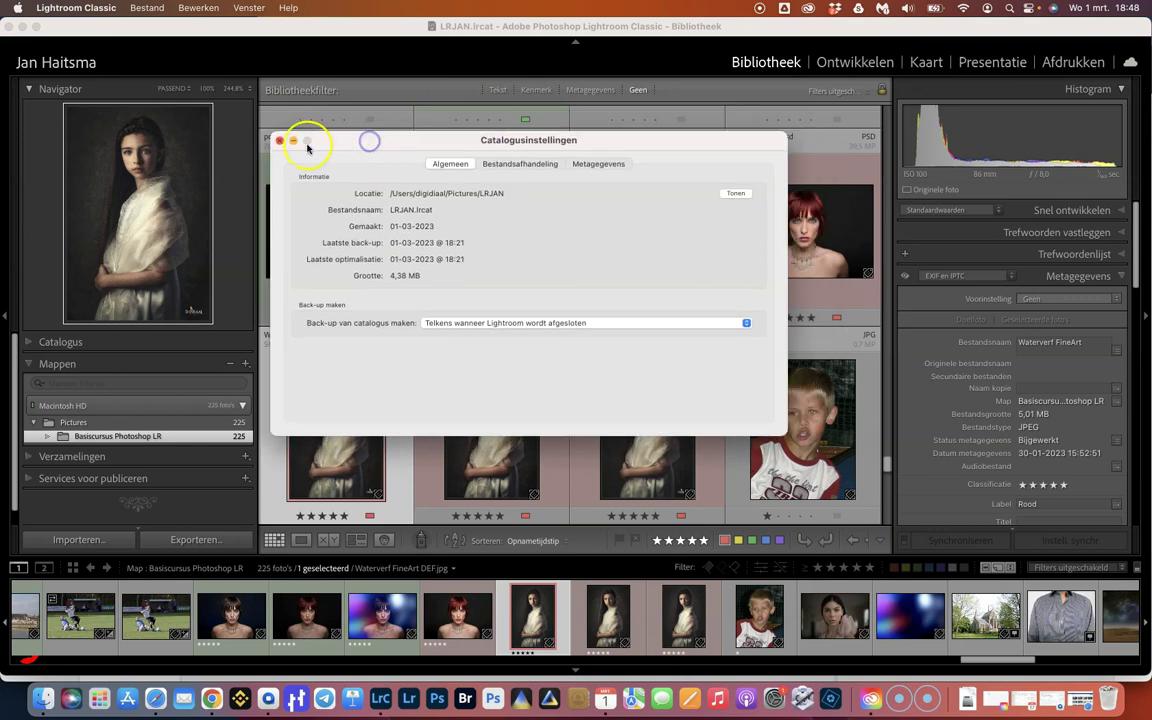
left_click(280, 140)
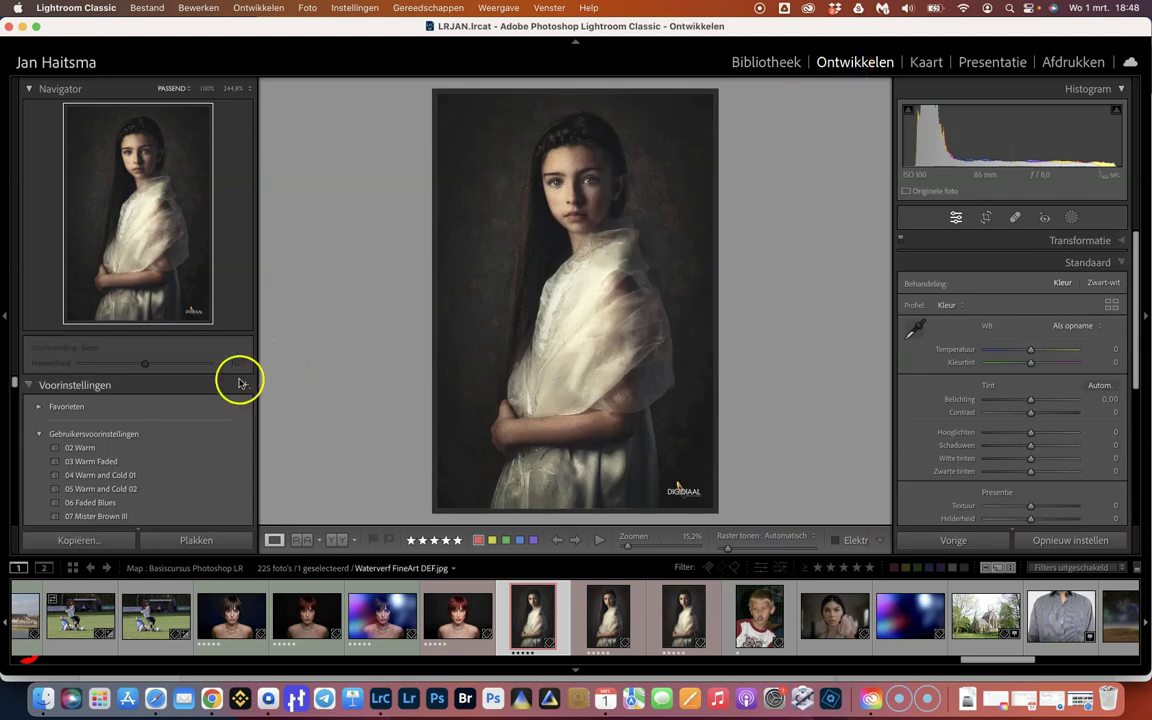
- Preview and apply the 02 Warm user preset, then bring up its options menu
scroll(105, 435, "down", 2)
scroll(105, 440, "down", 3)
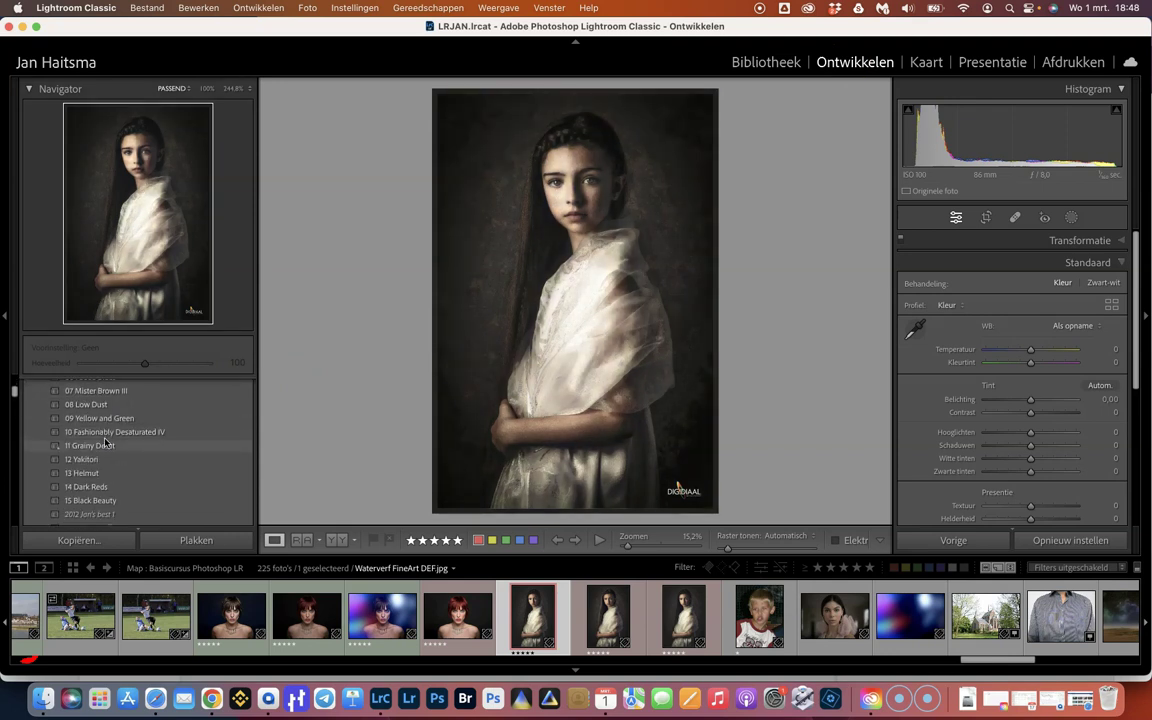
scroll(105, 440, "up", 5)
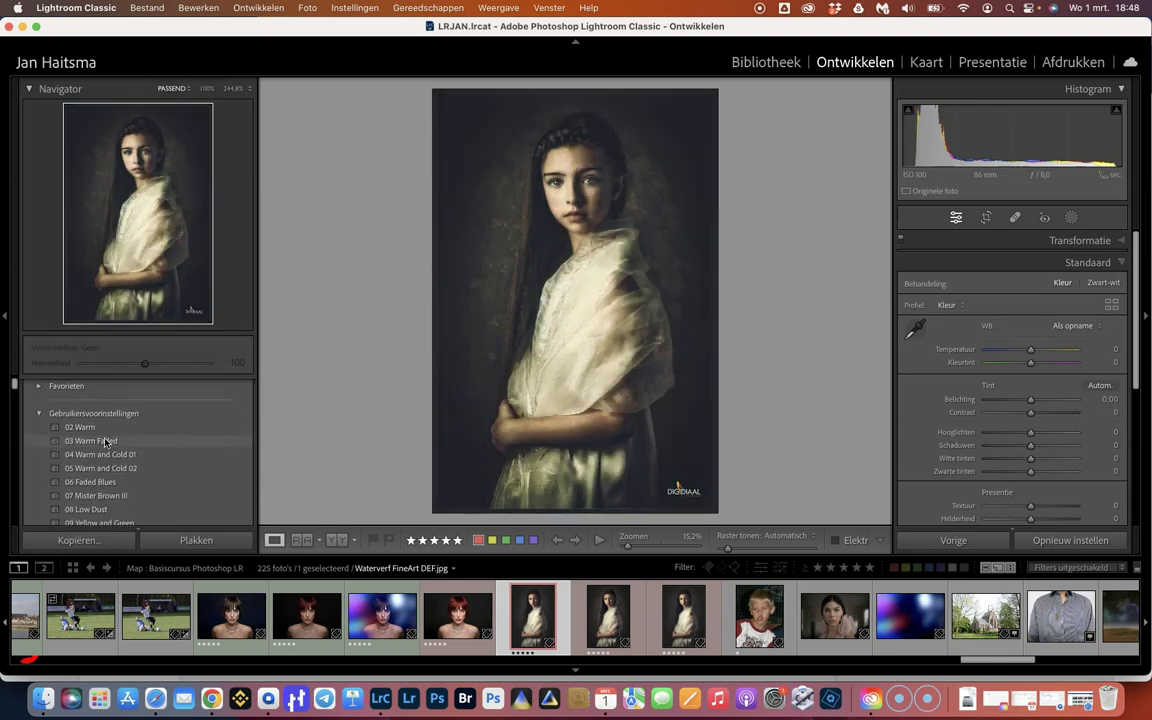
scroll(105, 441, "up", 1)
left_click(110, 436)
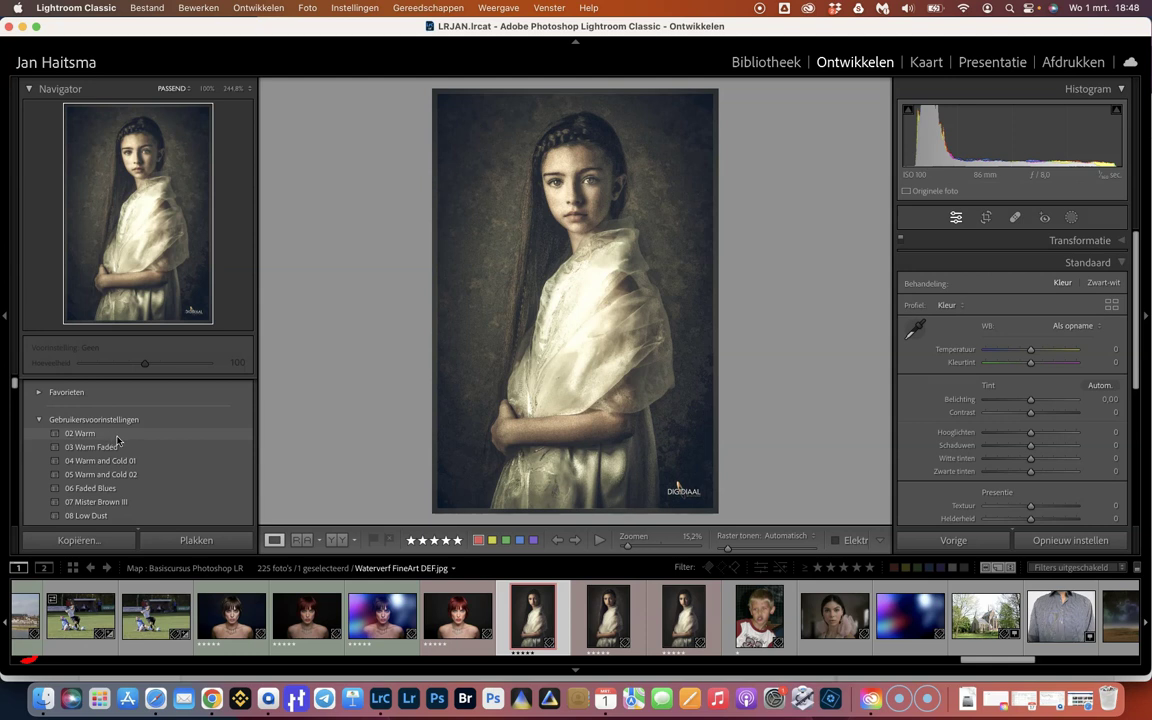
left_click(111, 438)
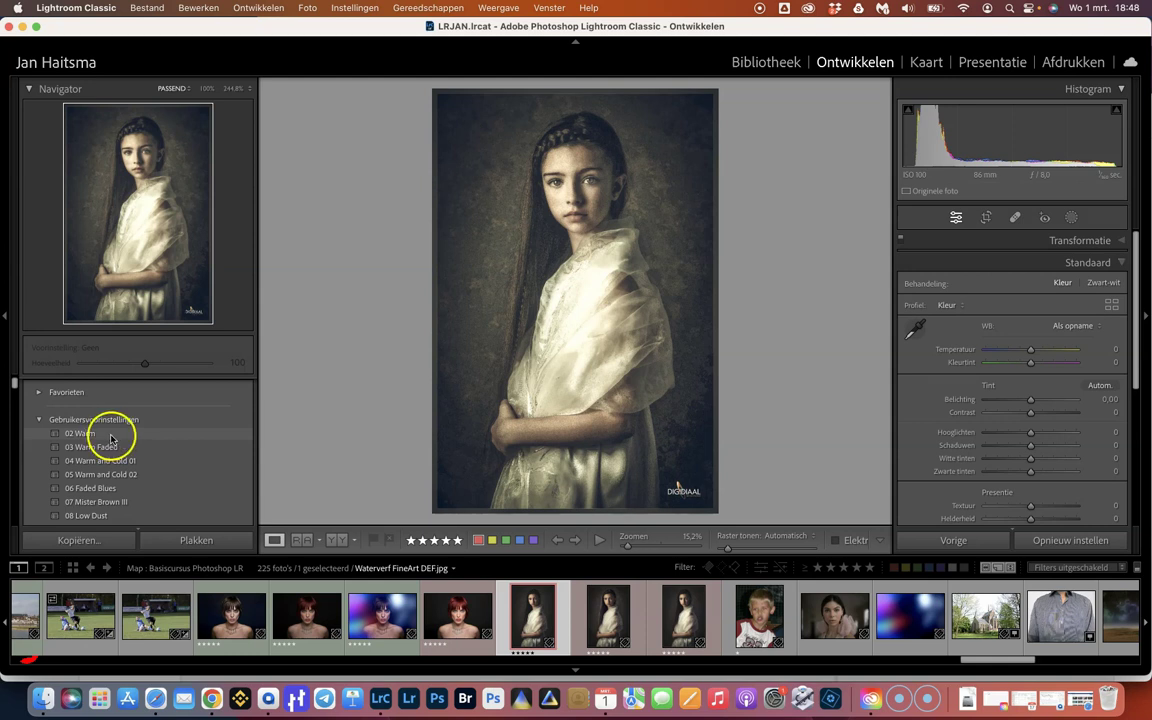
right_click(111, 438)
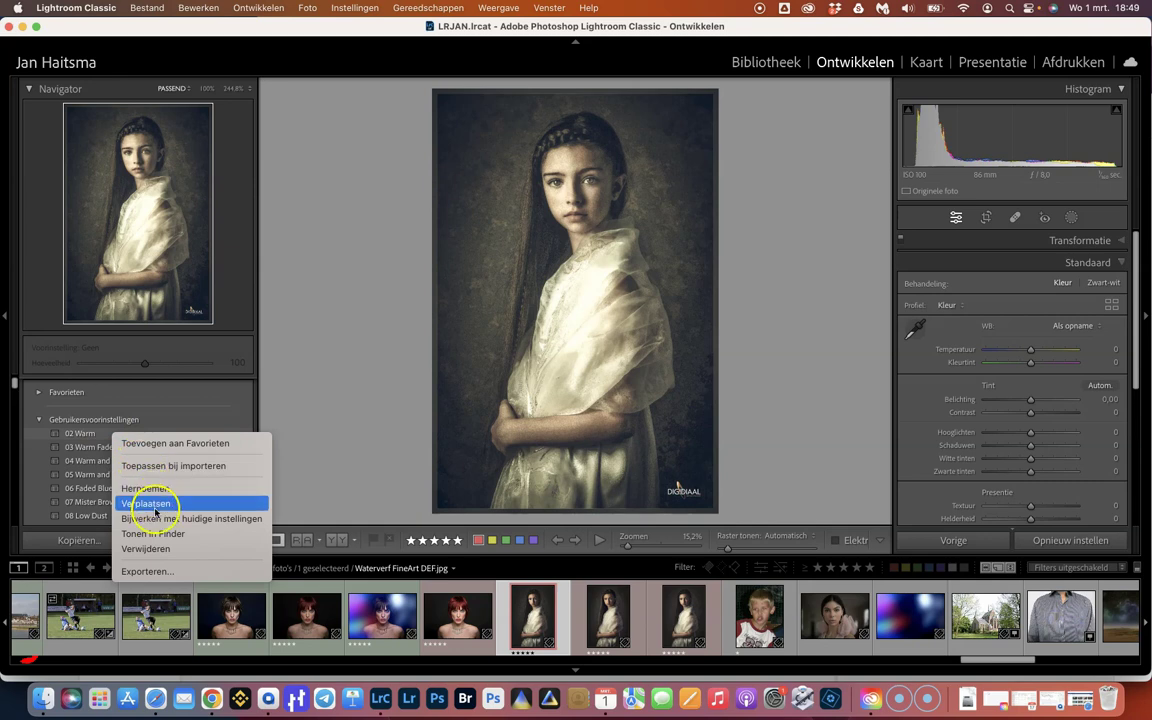
- Show 02 Warm in Finder and select every item in the ImportedSettings folder
left_click(197, 534)
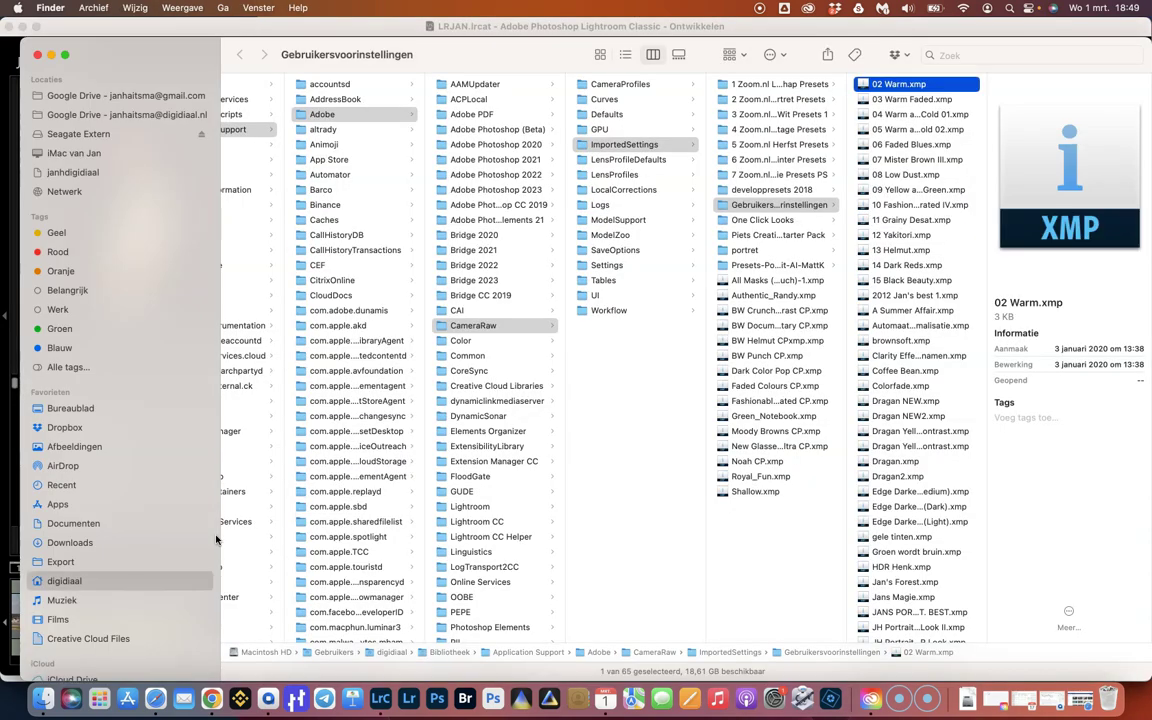
scroll(388, 364, "left", 5)
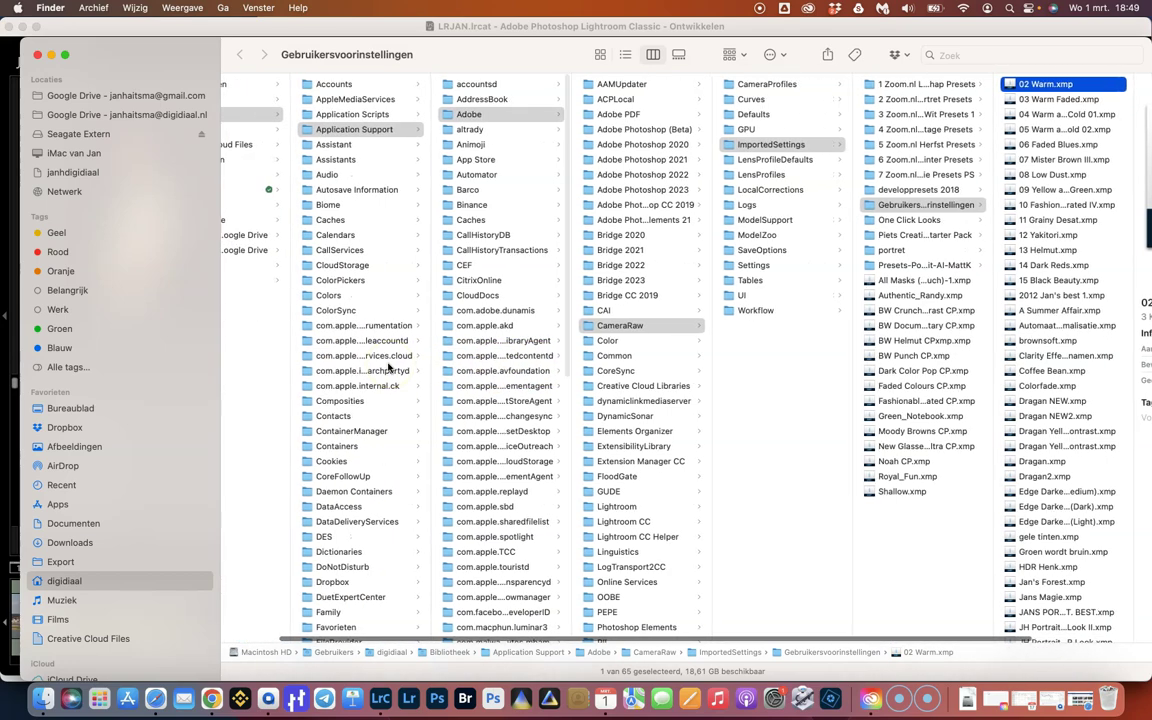
scroll(388, 368, "left", 2)
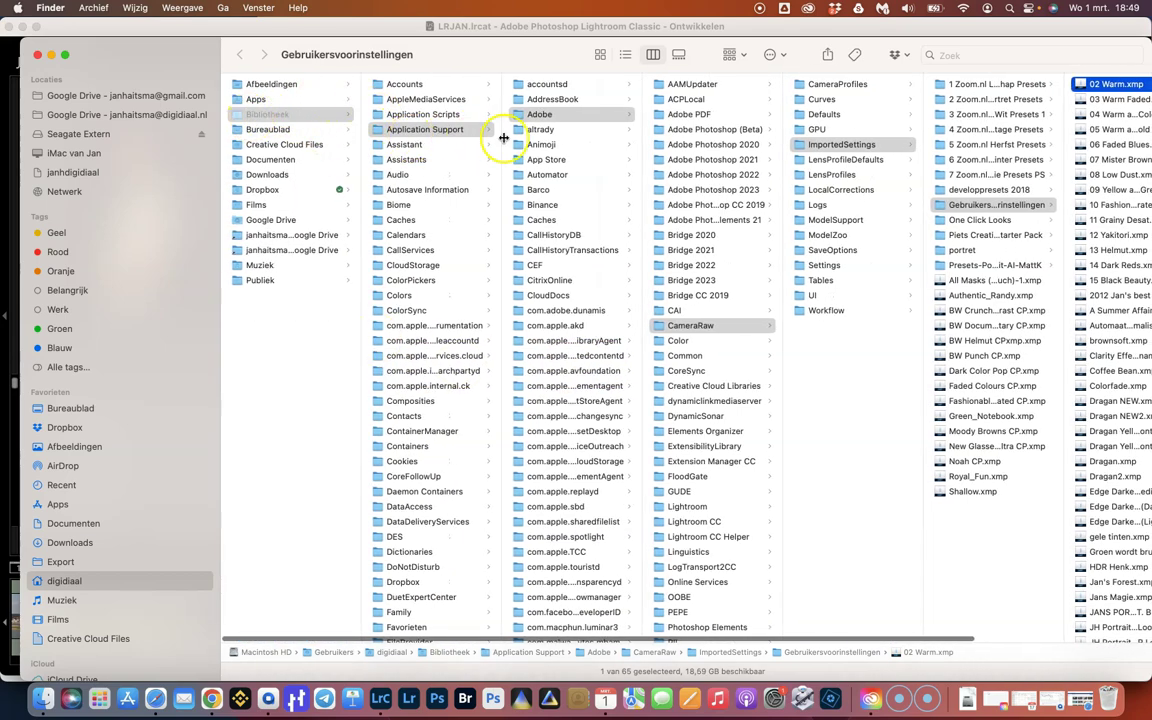
scroll(836, 151, "right", 1)
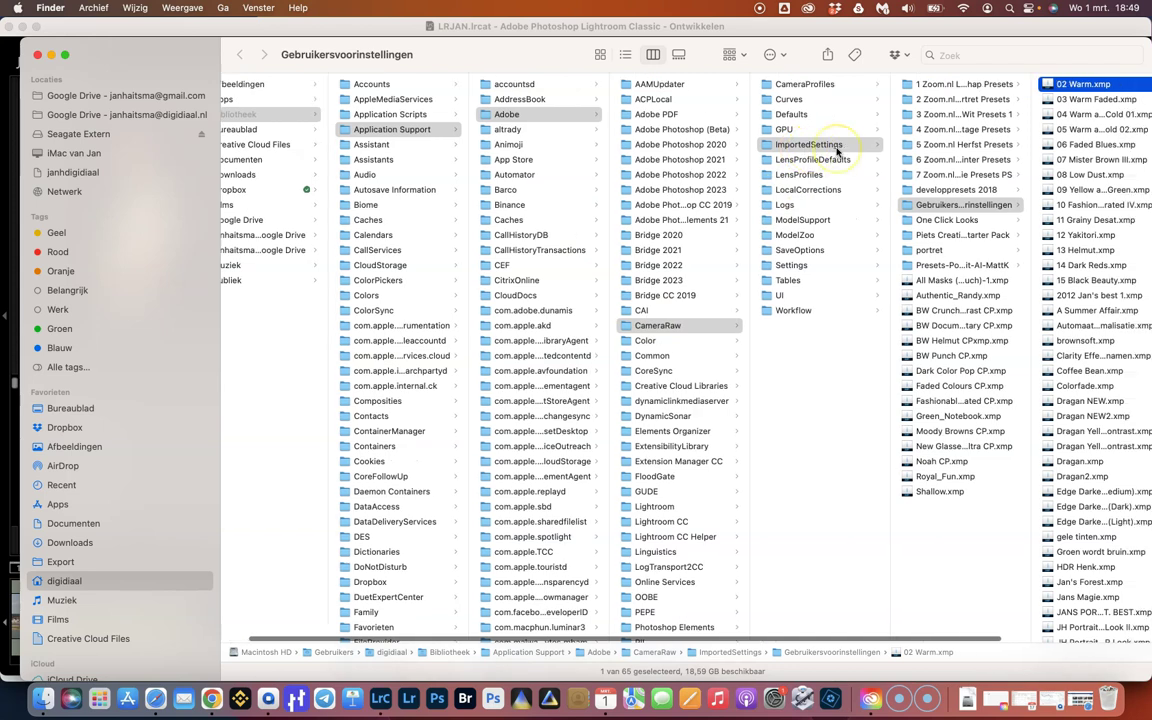
scroll(836, 151, "right", 5)
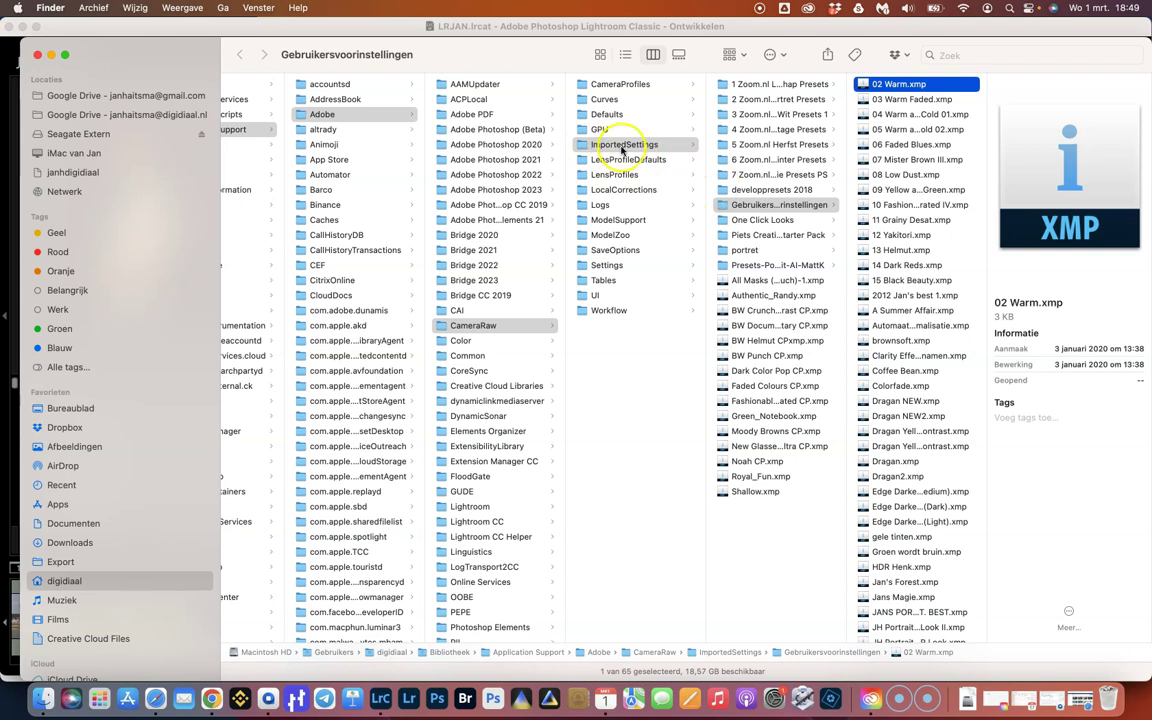
left_click(741, 513)
left_click_drag(741, 513, 732, 84)
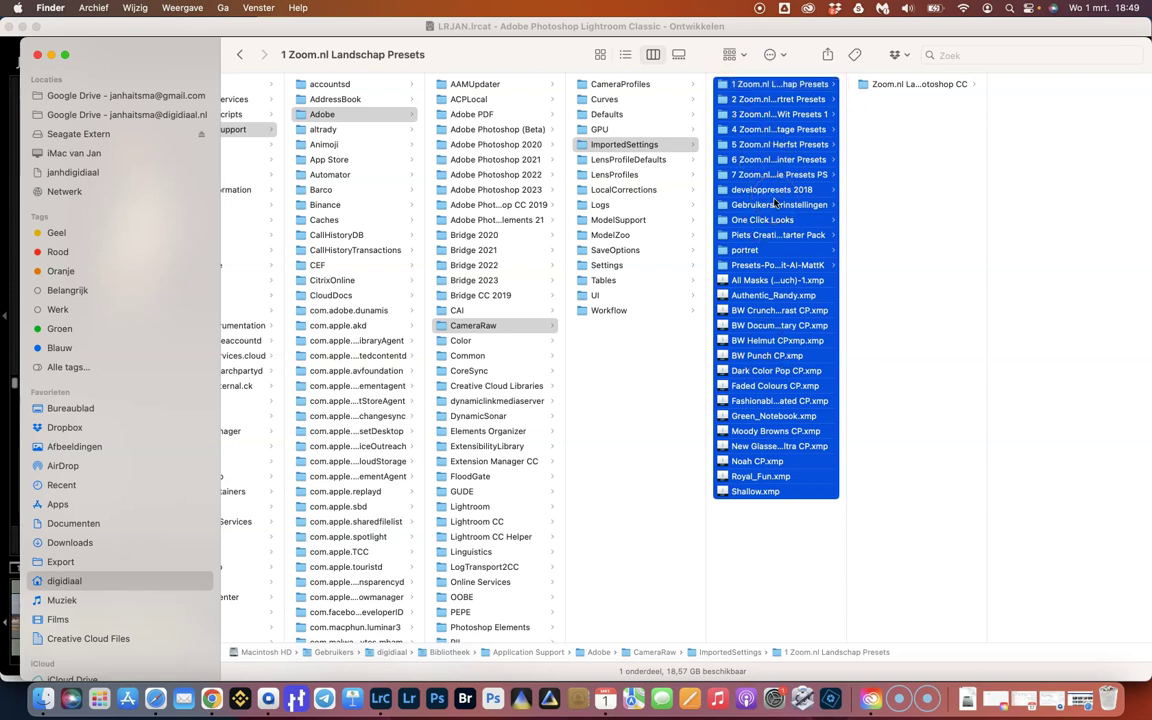
- Close the Finder window and open the Lightroom Classic menu in Lightroom
left_click(37, 54)
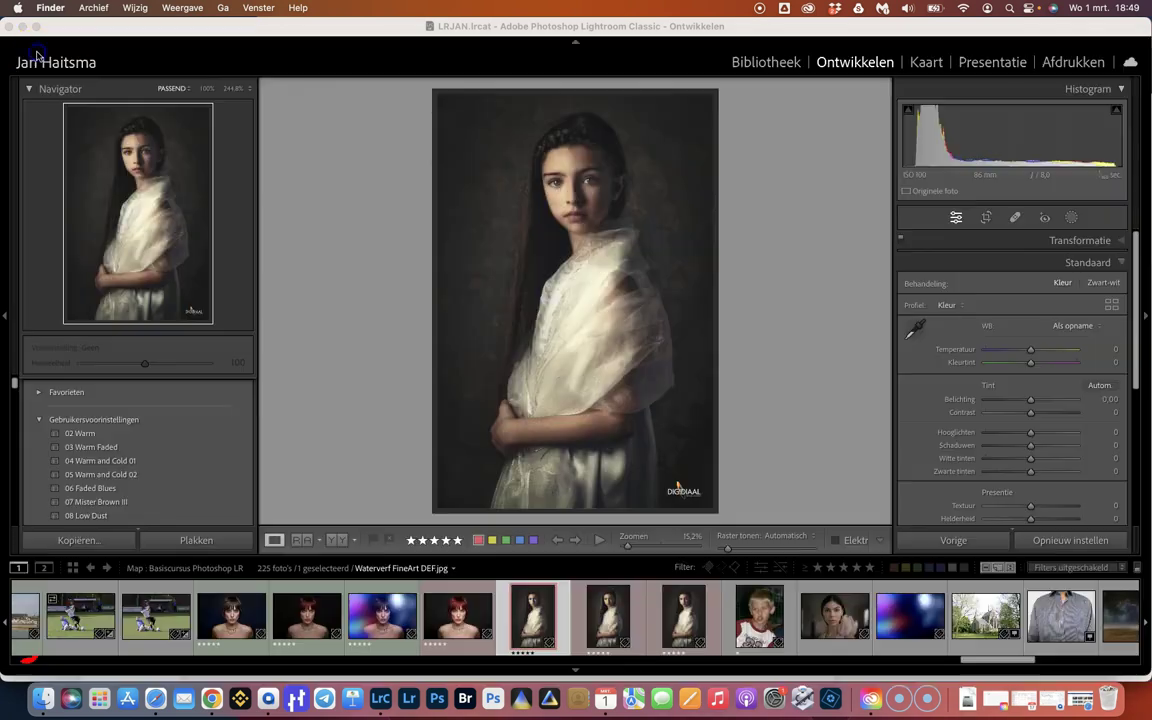
left_click(108, 36)
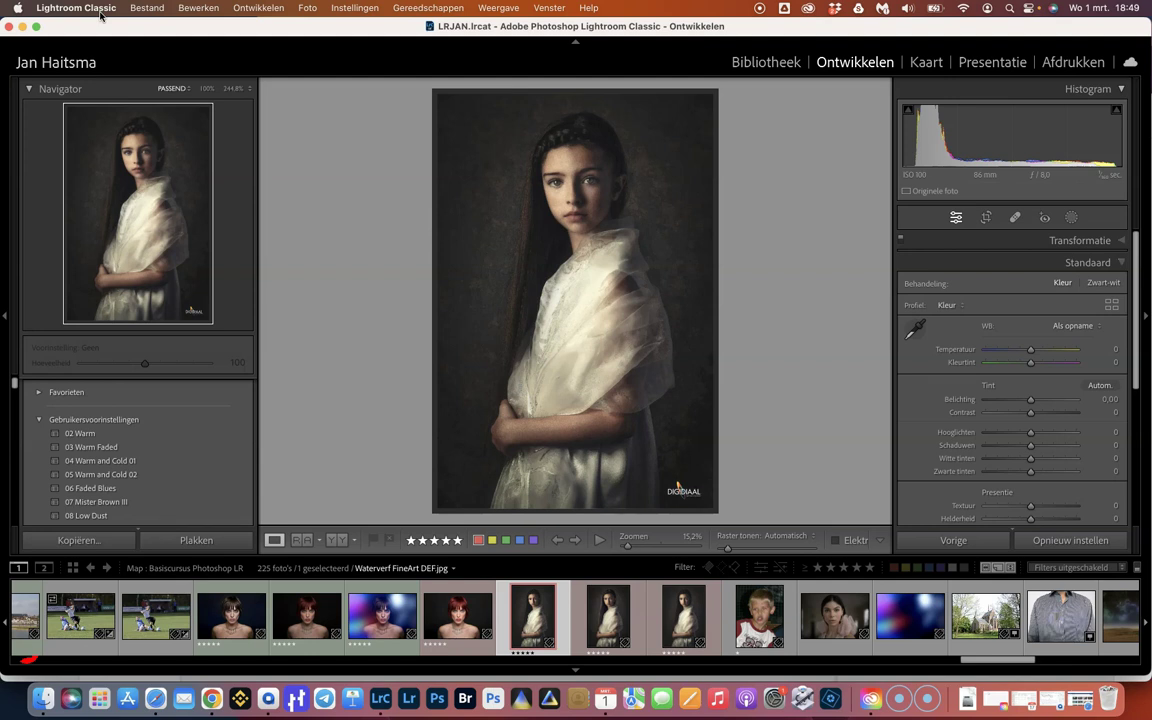
left_click(101, 14)
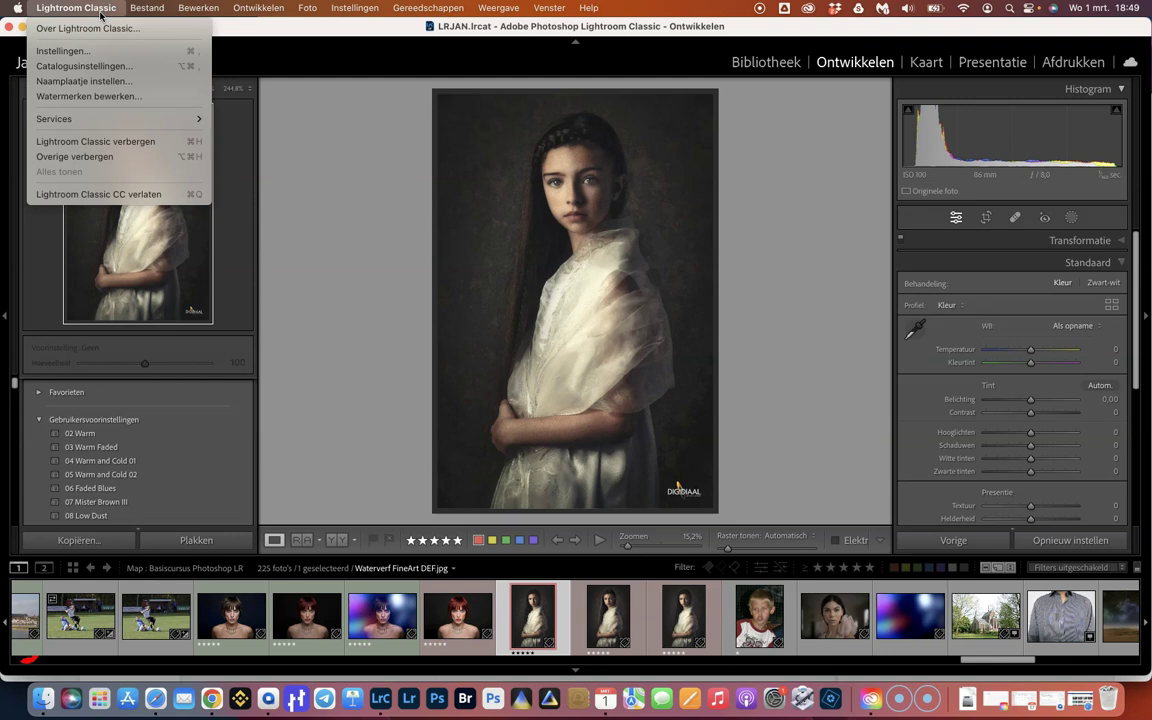
- Confirm 'Voorinstellingen met deze catalogus opslaan' is on in Voorkeuren' presets tab, then close it
left_click(103, 50)
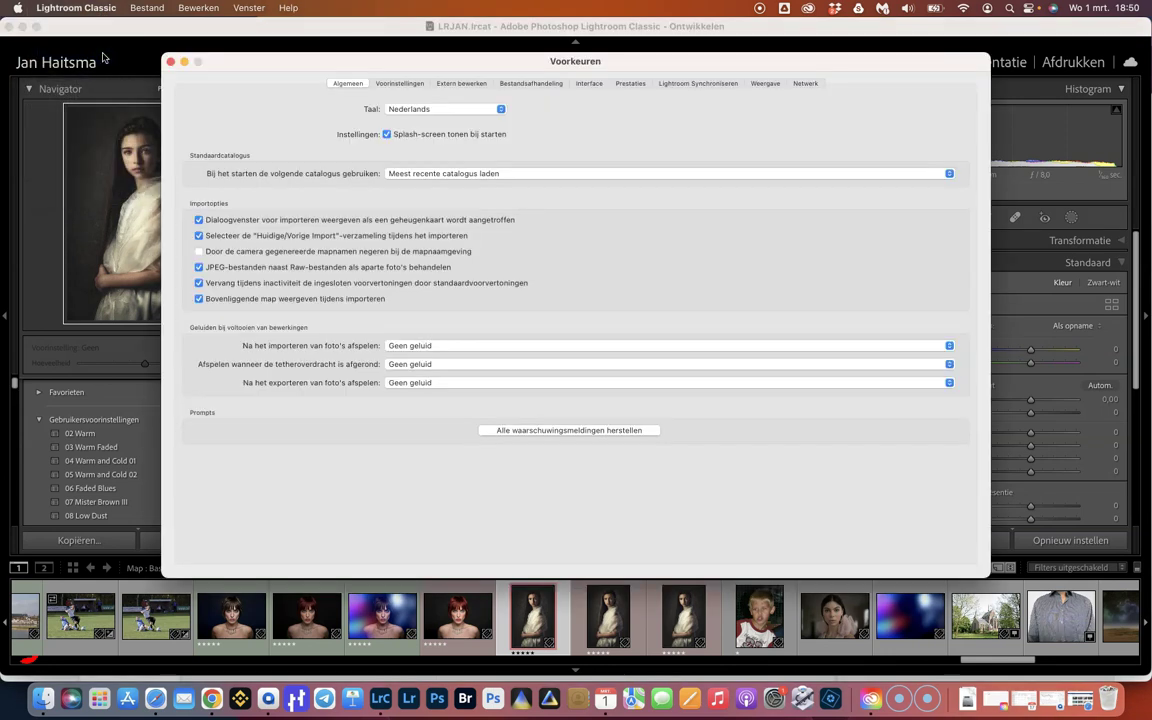
left_click(400, 84)
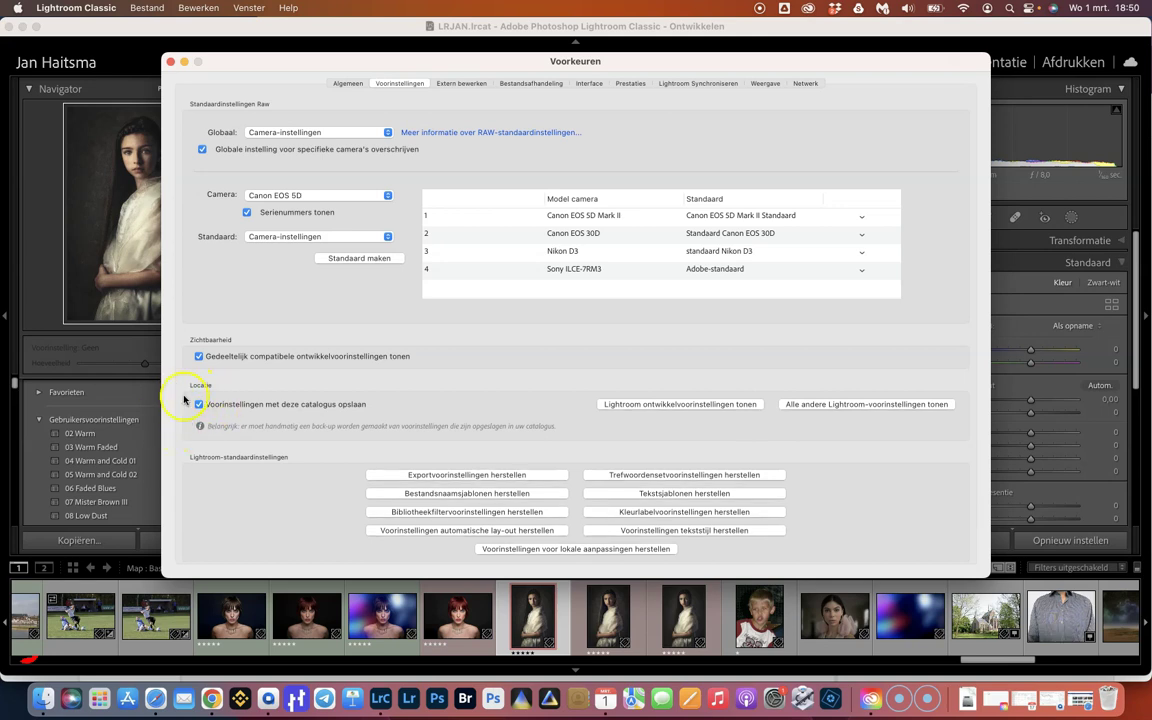
left_click(170, 62)
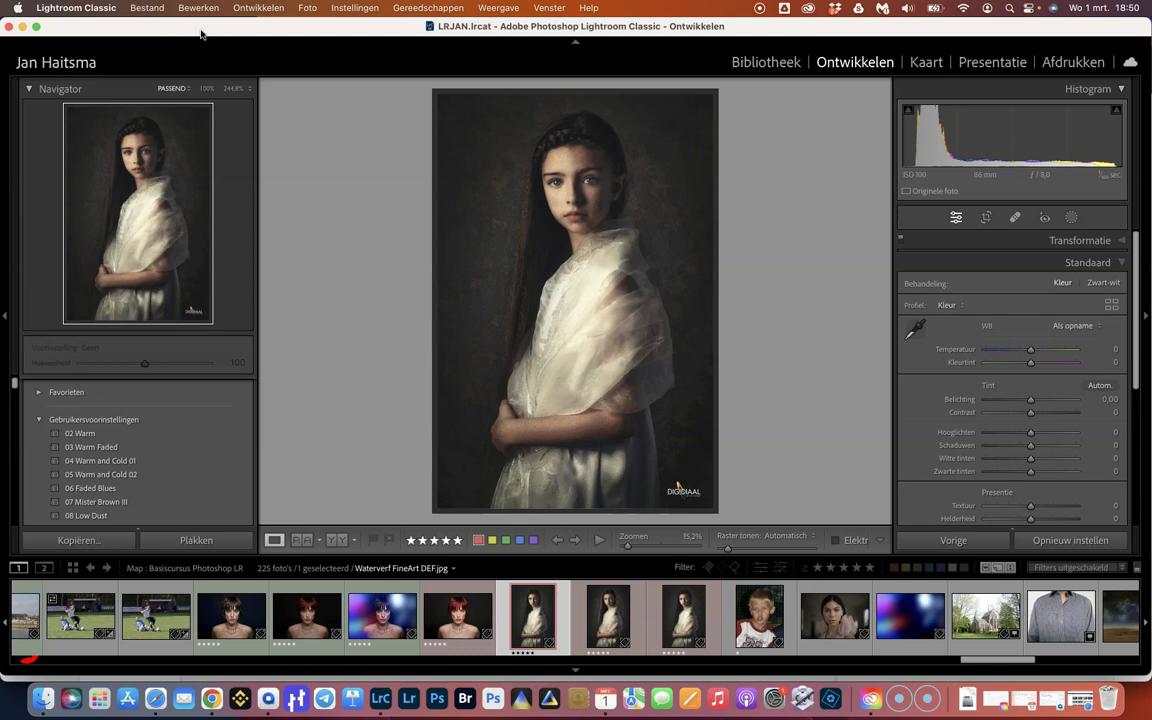
- Switch to Bibliotheek and check the Basiscursus Photoshop LR folder in the Mappen panel
left_click(748, 60)
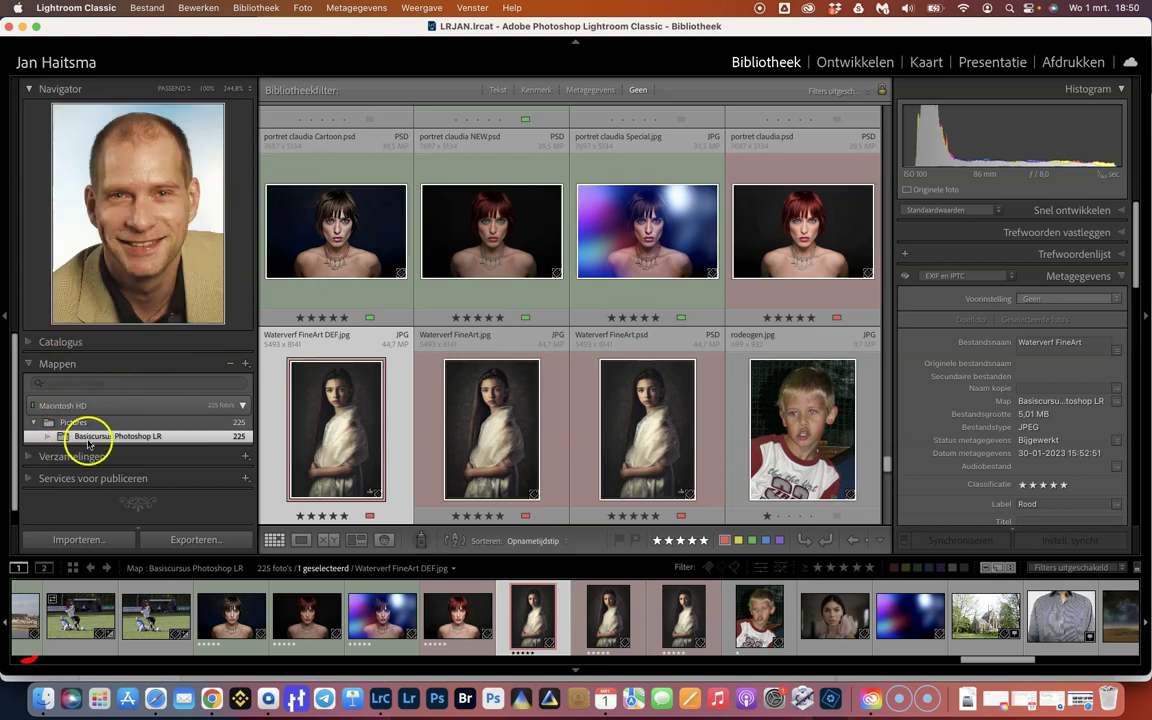
left_click(125, 437)
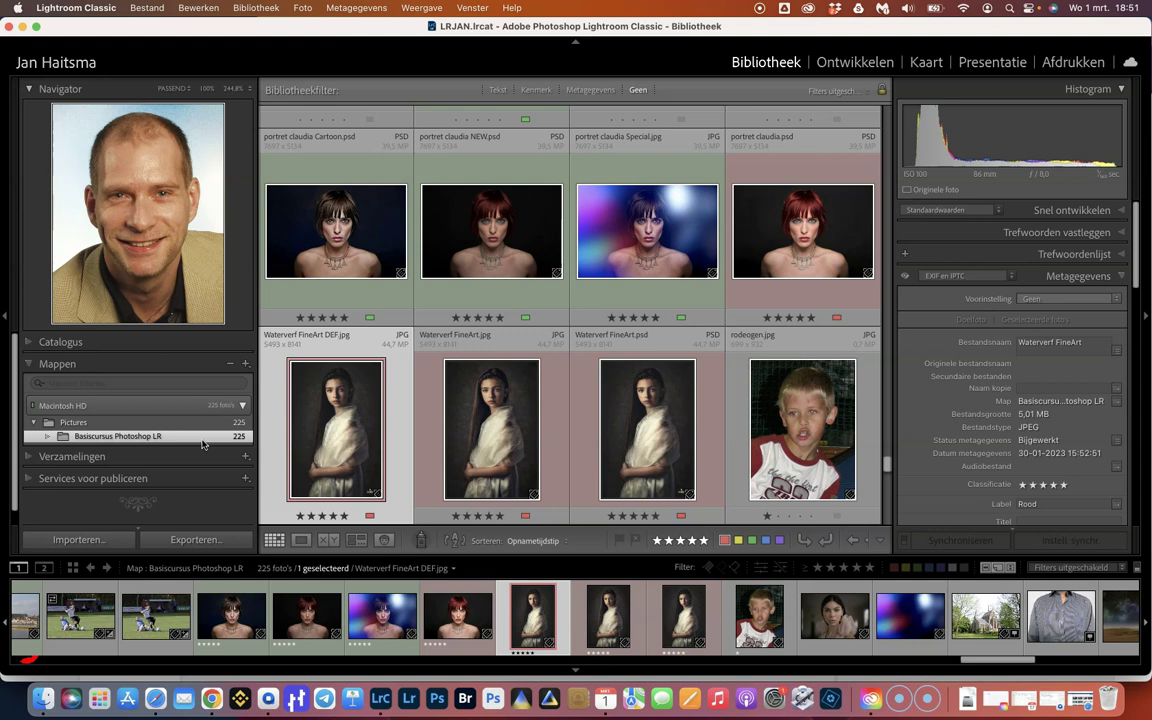
- Quit via Lightroom Classic CC verlaten and respond to the Back-up van catalogus maken prompt
left_click(88, 14)
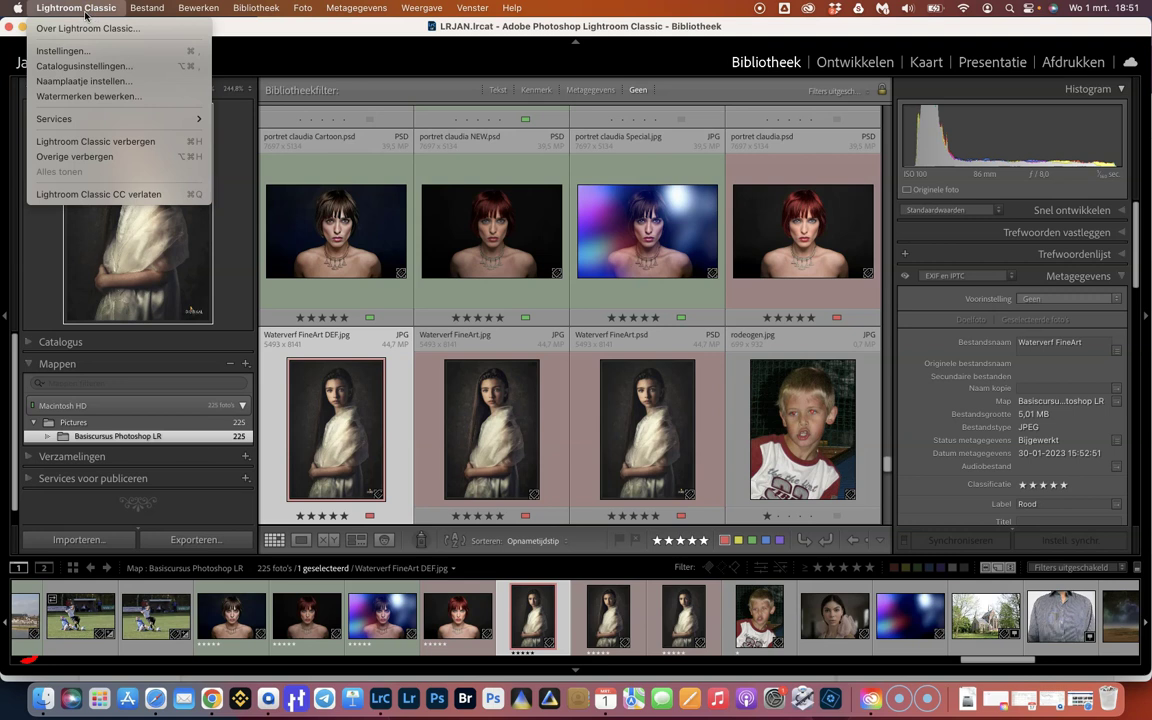
left_click(86, 14)
left_click(155, 196)
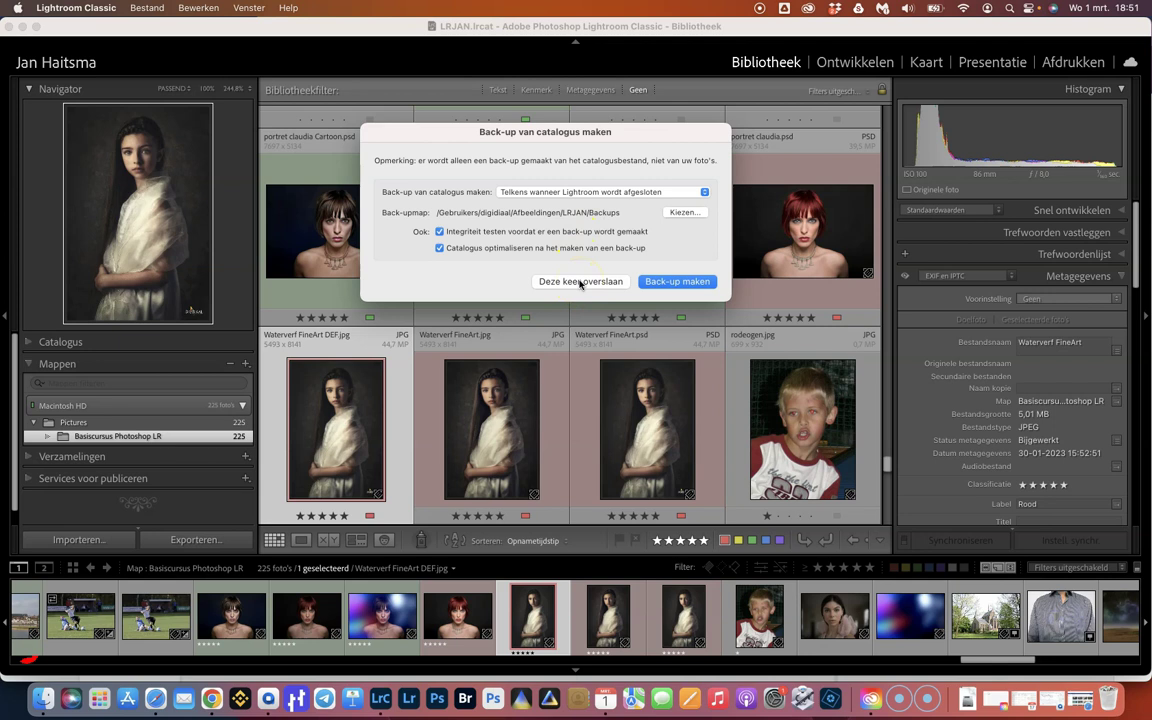
left_click(662, 286)
- Skip the catalog backup, then browse Afbeeldingen via 2023 > 01 > 2023-01-27 to the LRJAN folder
left_click(580, 283)
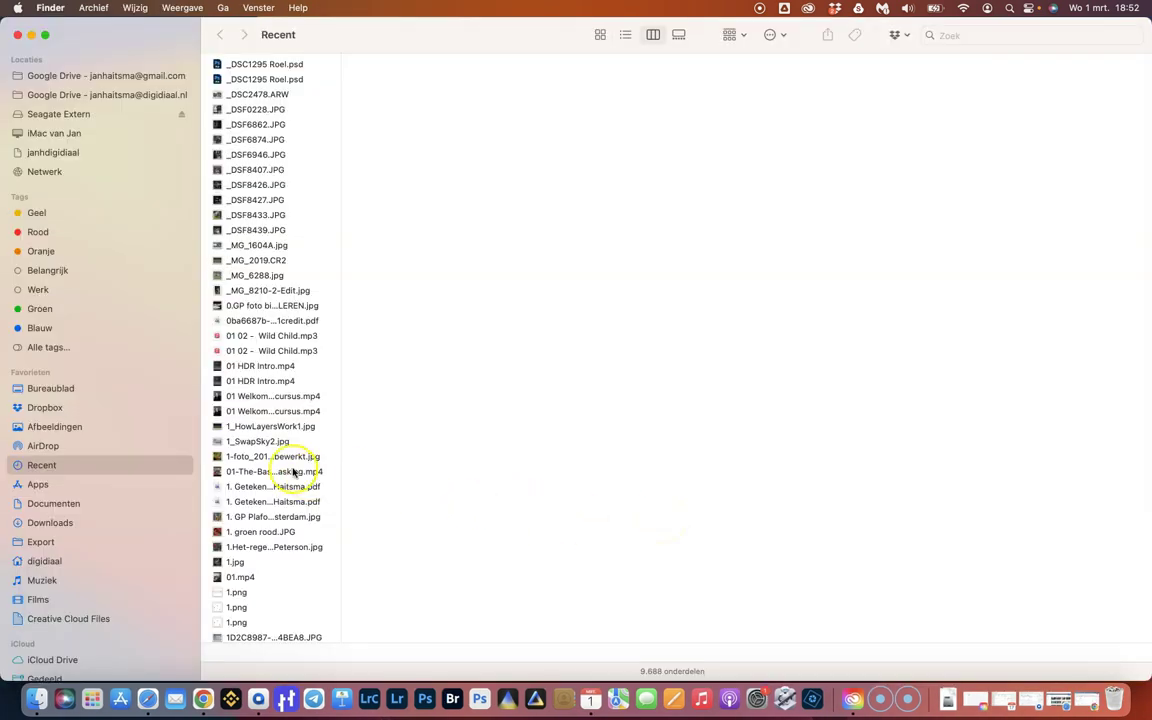
left_click(59, 428)
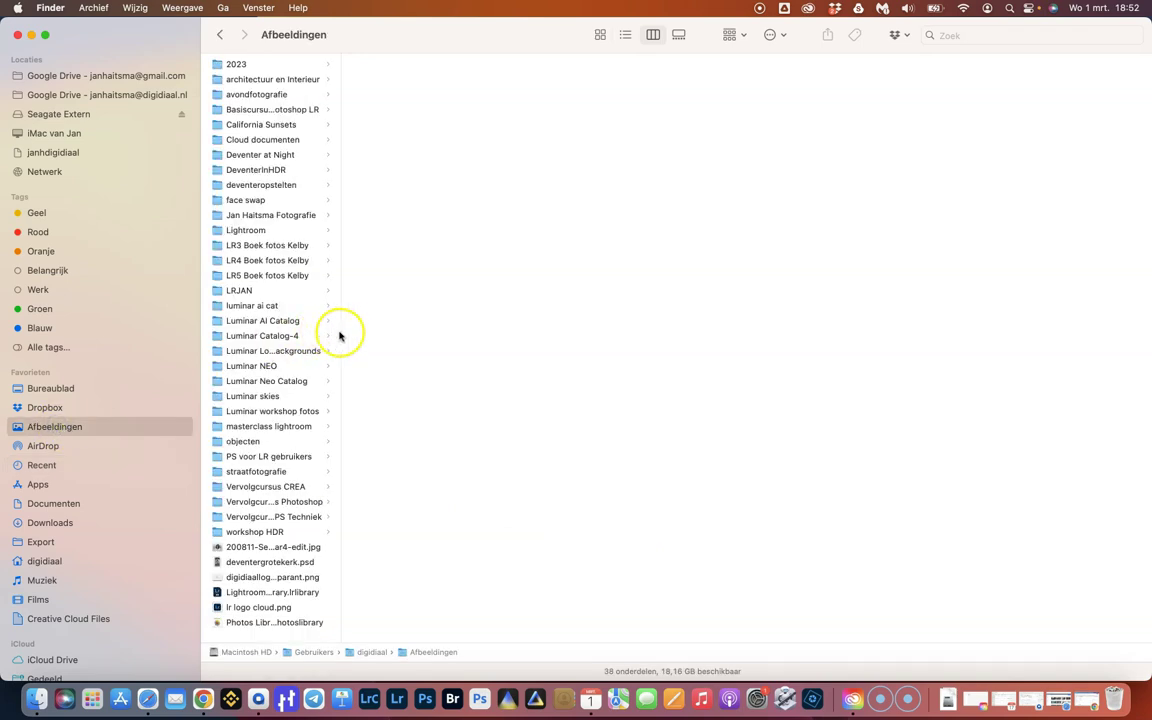
left_click_drag(342, 328, 410, 342)
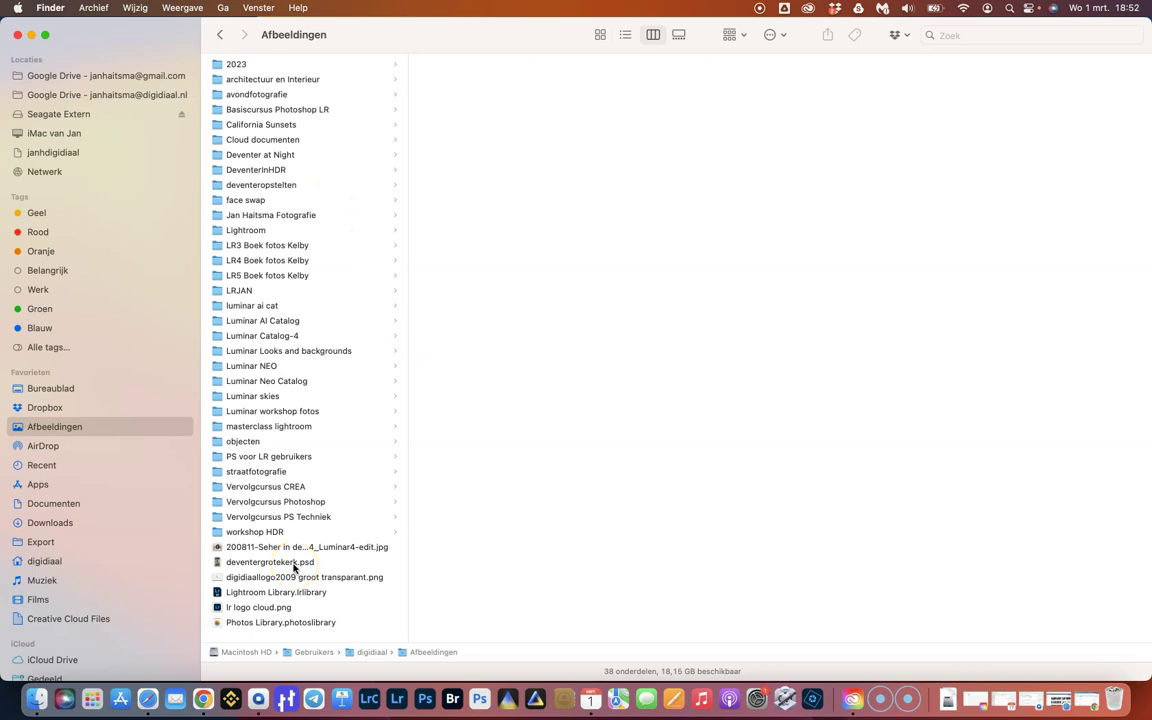
left_click(234, 66)
left_click(437, 65)
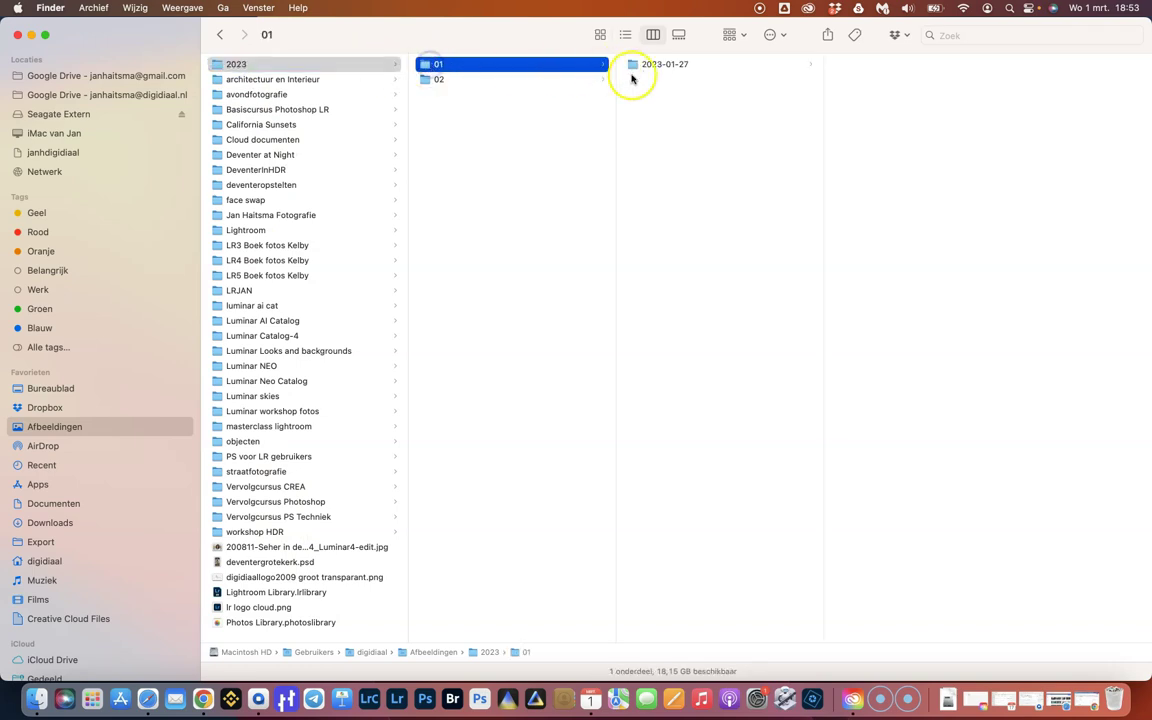
left_click(649, 66)
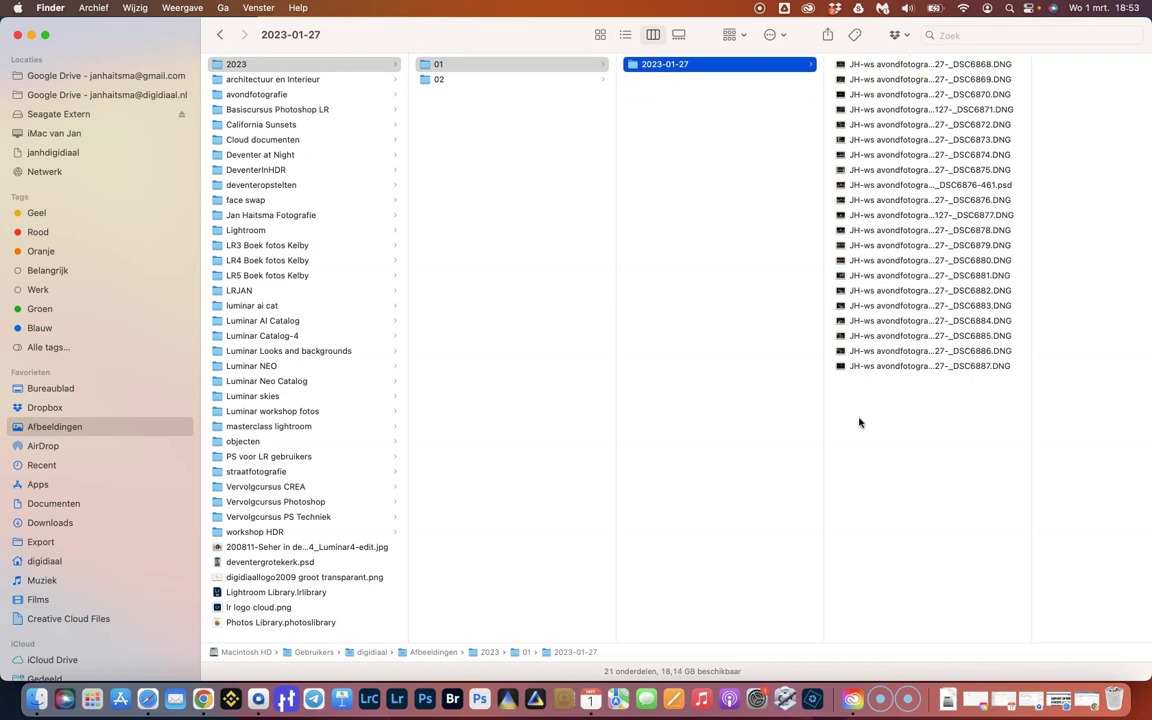
left_click(814, 435)
left_click(238, 290)
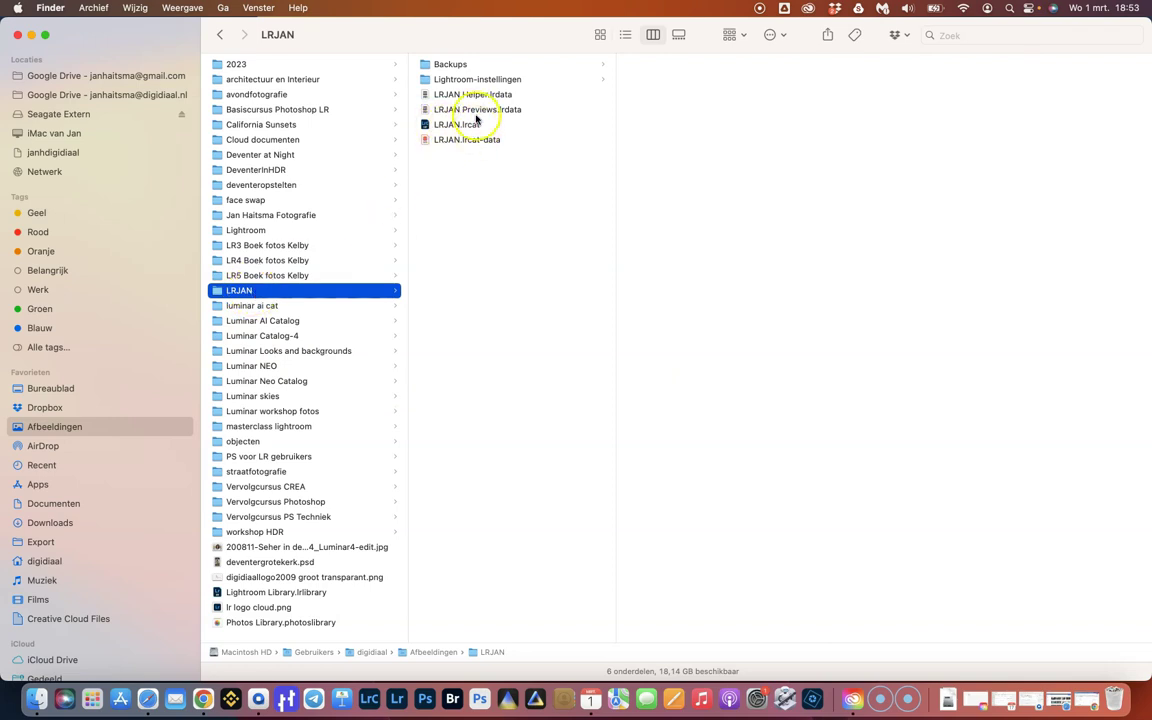
left_click(429, 80)
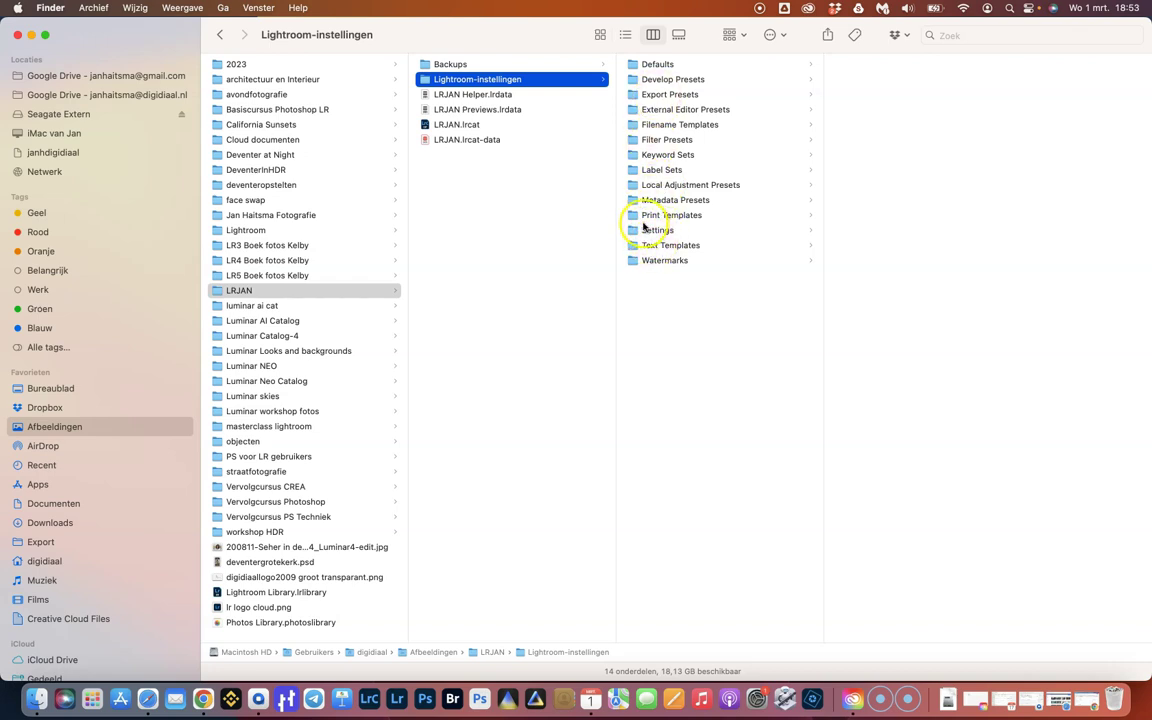
left_click(650, 230)
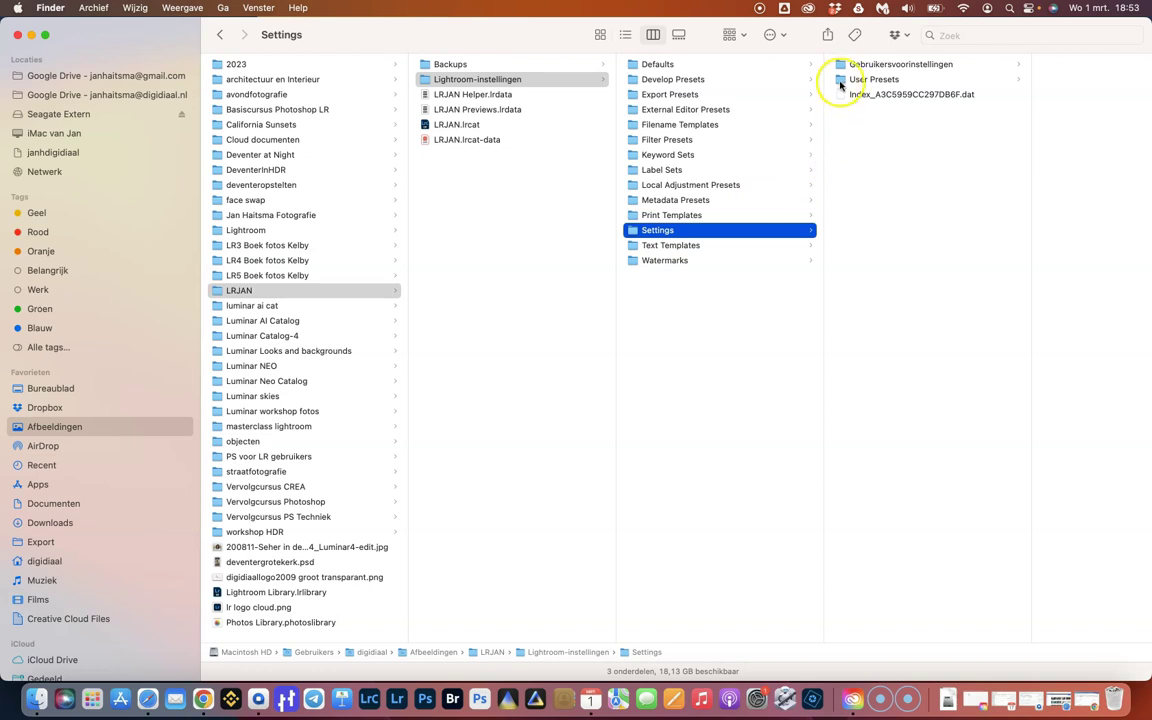
left_click(840, 80)
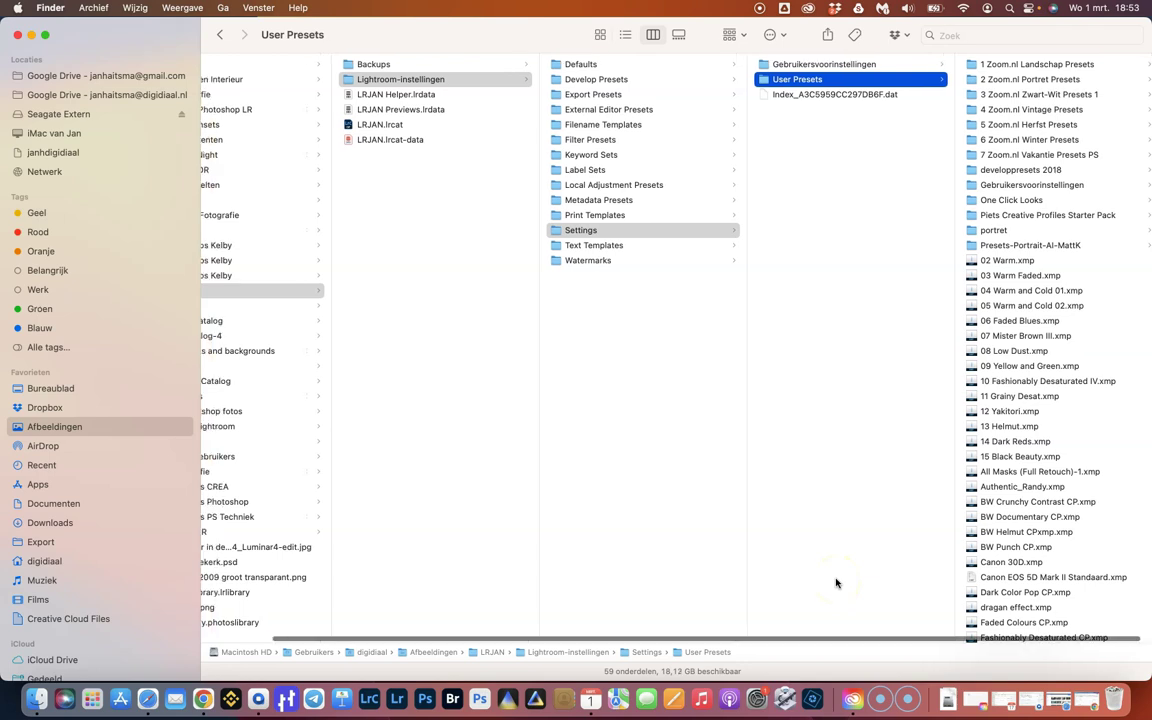
scroll(836, 583, "left", 3)
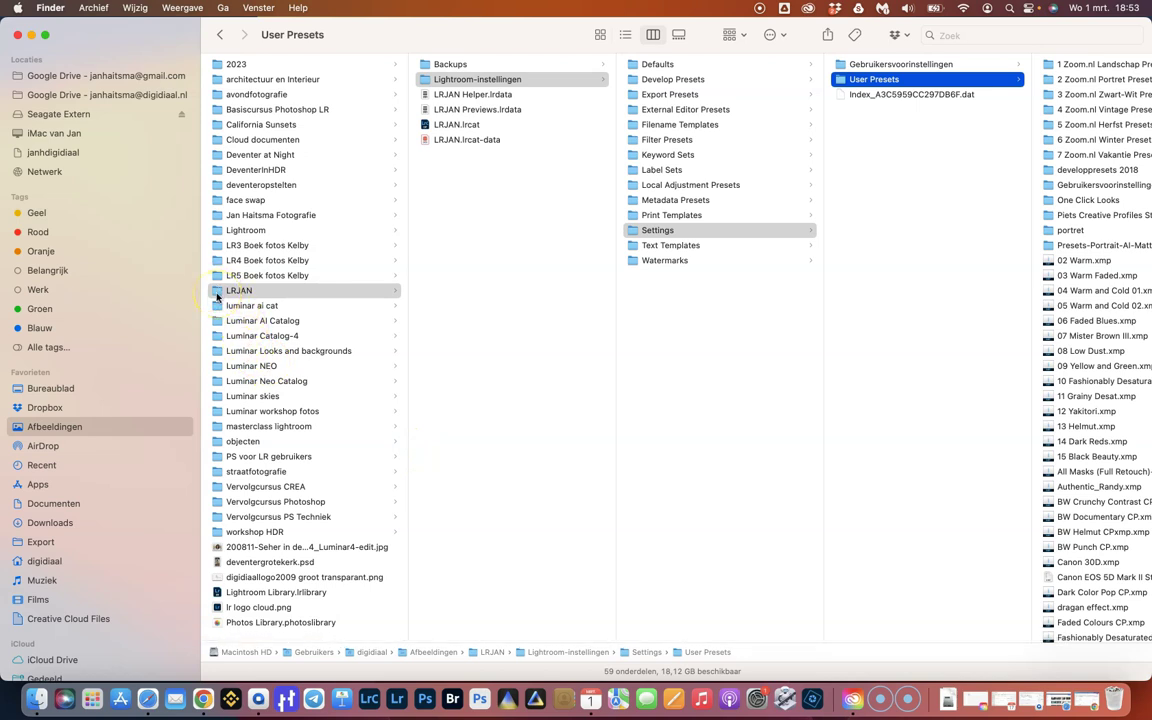
left_click(217, 292)
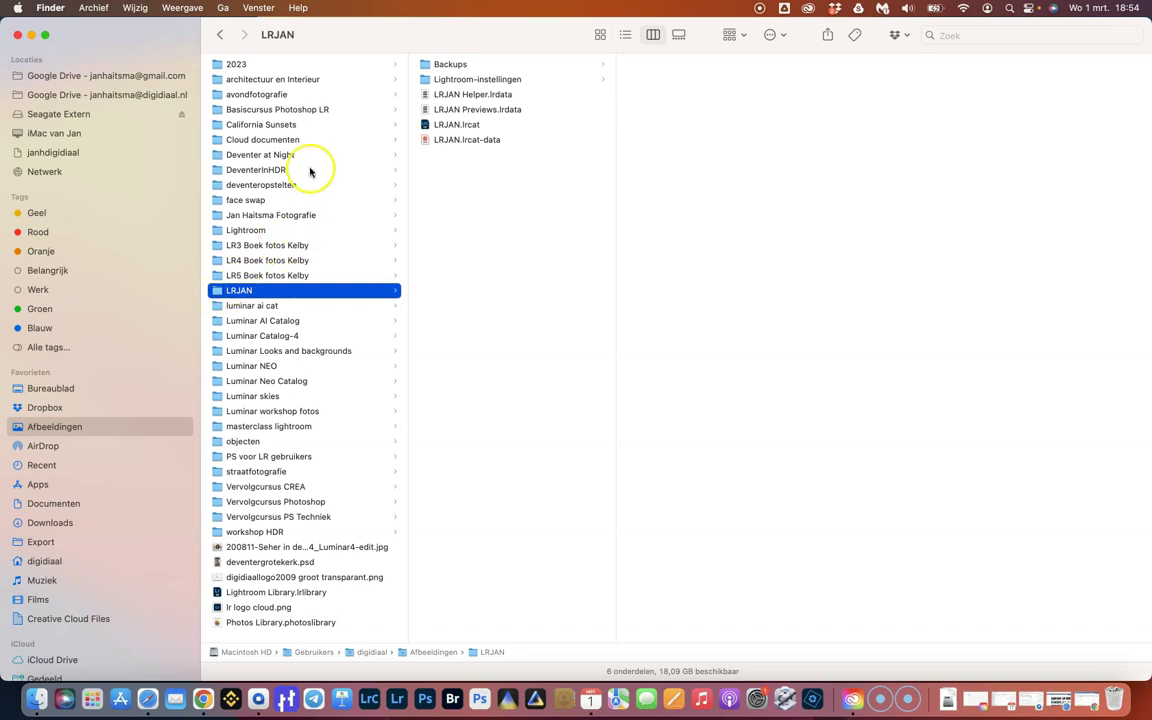
- Add Basiscursus Photoshop LR to the LRJAN selection, copy both folders, and go to Seagate Extern
left_click(262, 110, "super")
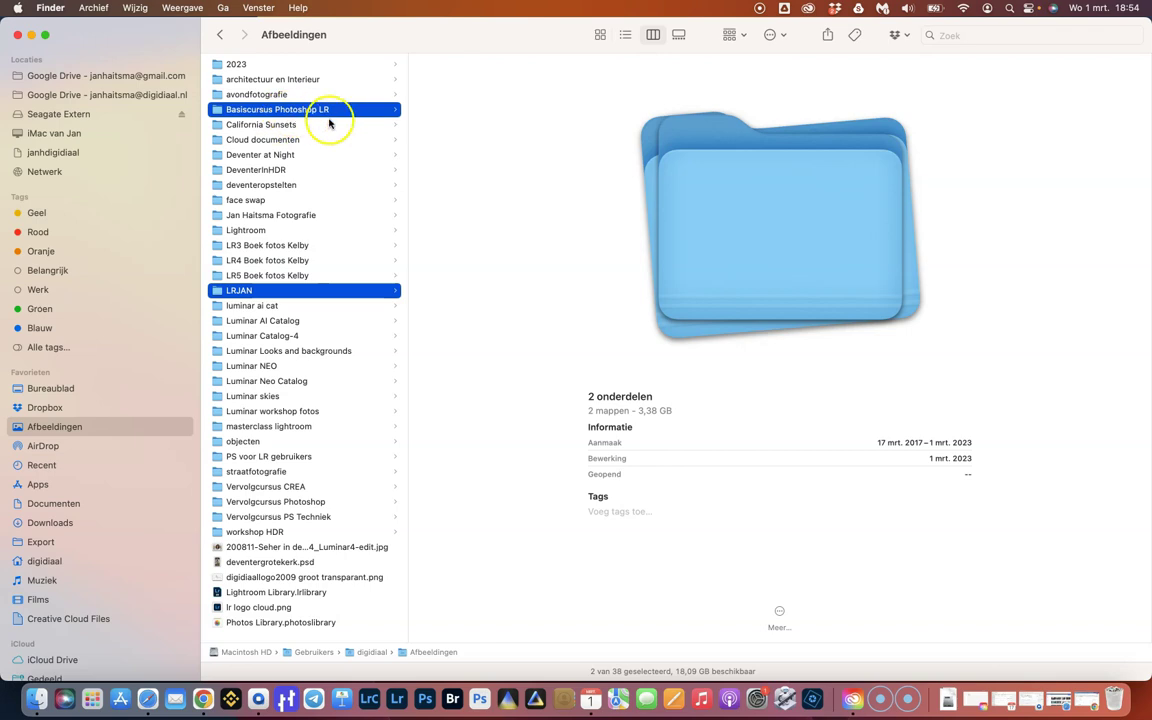
right_click(368, 112)
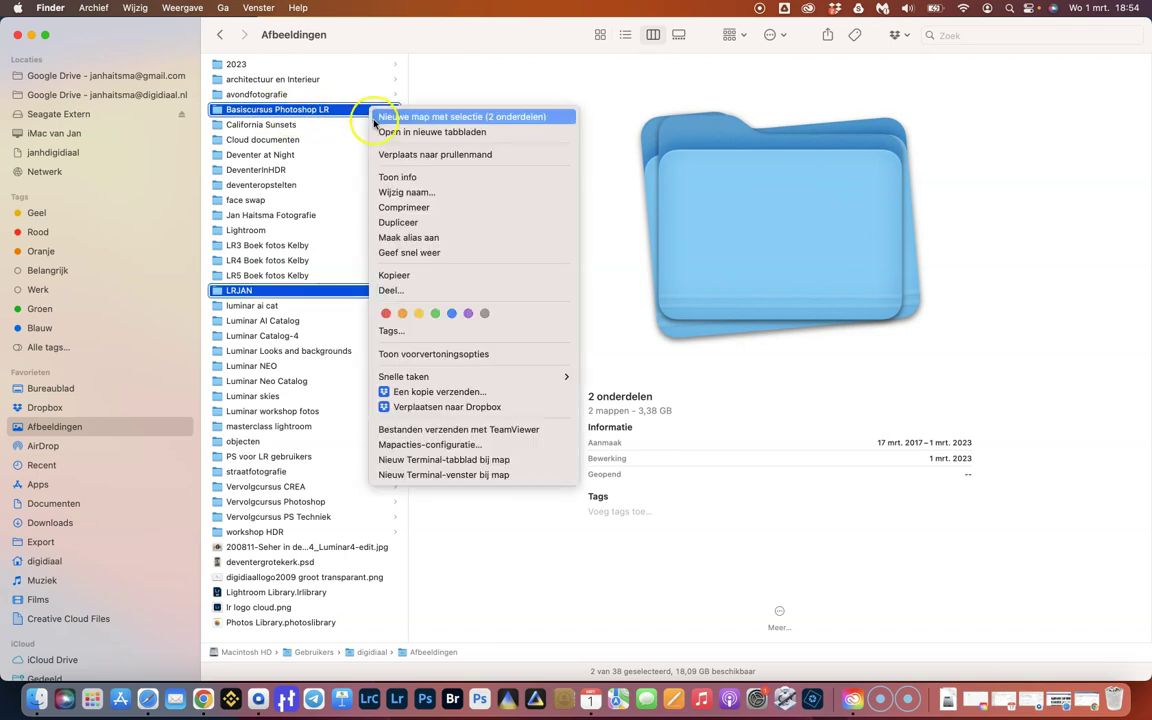
left_click(370, 275)
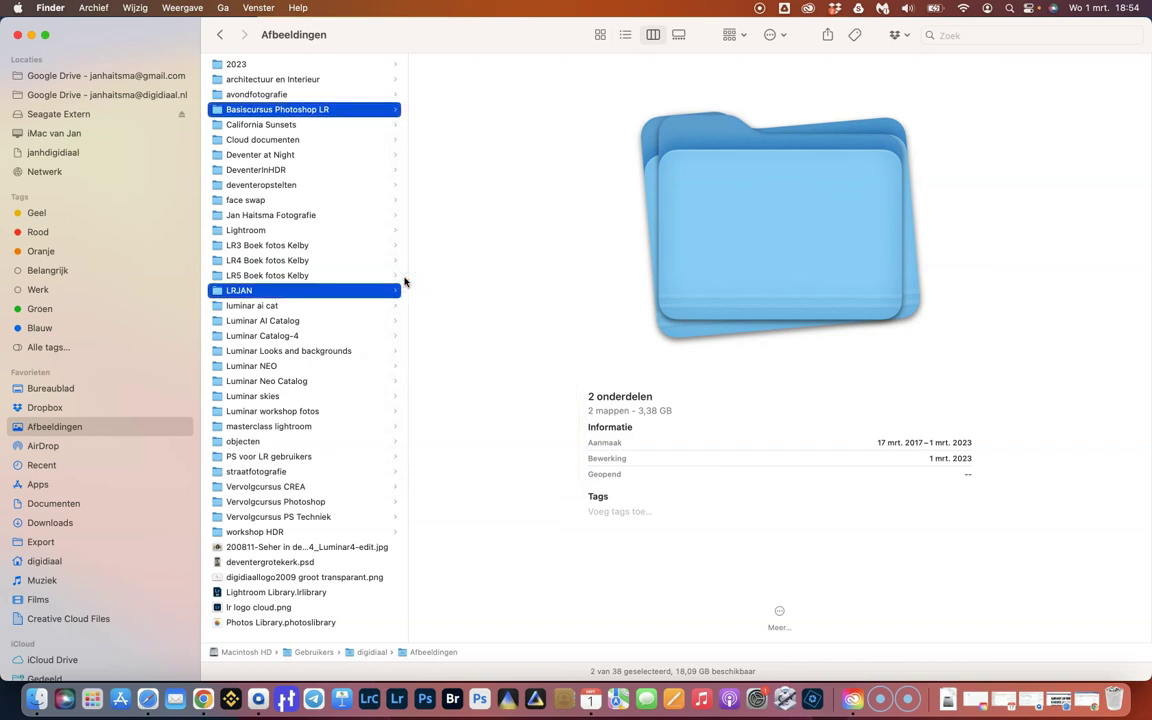
left_click(70, 116)
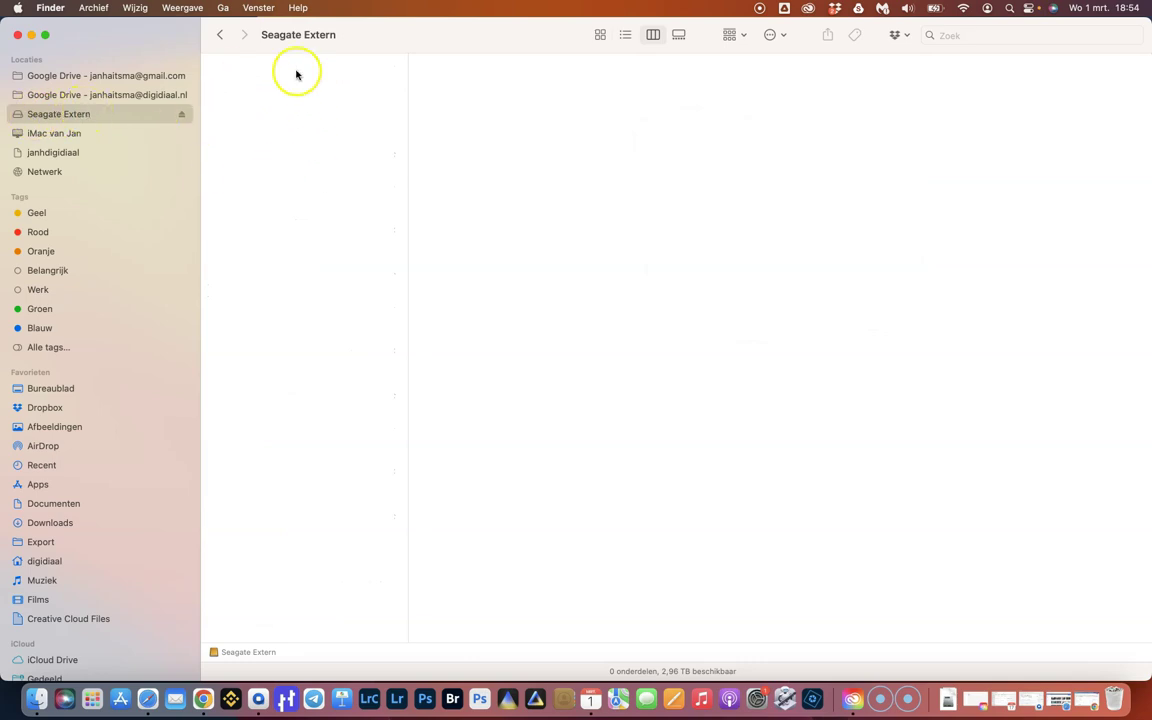
- Create a new folder named Afbeeldingen on the Seagate Extern drive
right_click(296, 134)
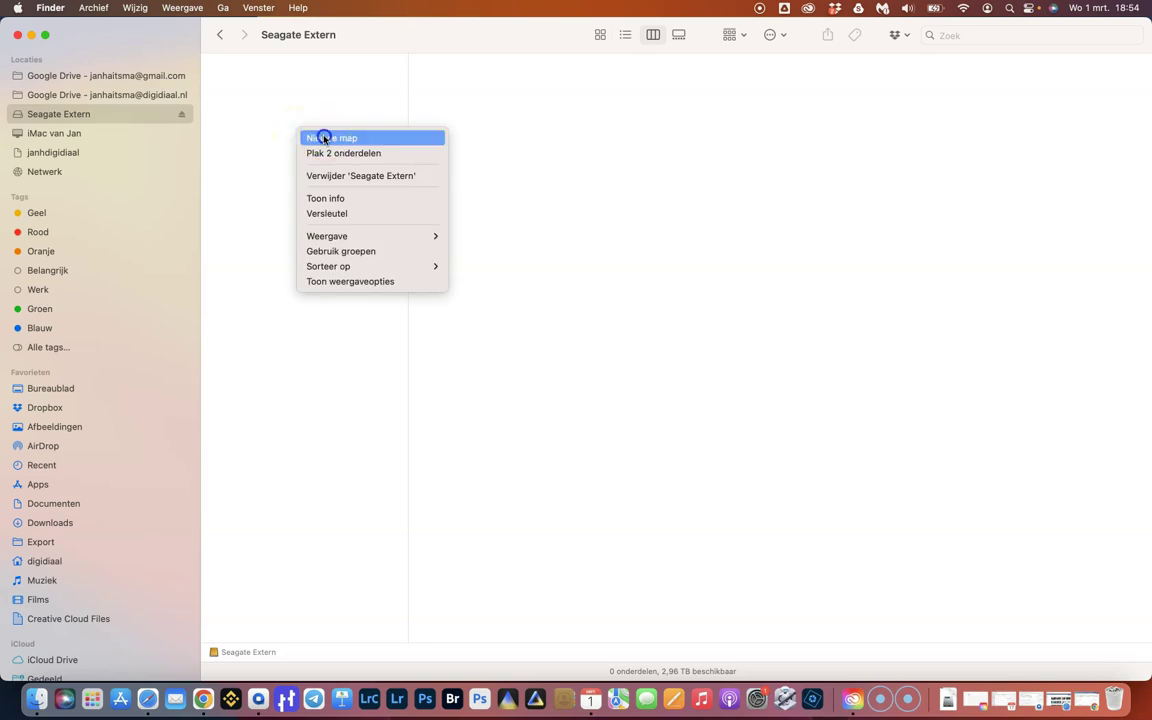
left_click(322, 137)
type("Afbeeldingen")
key("Return")
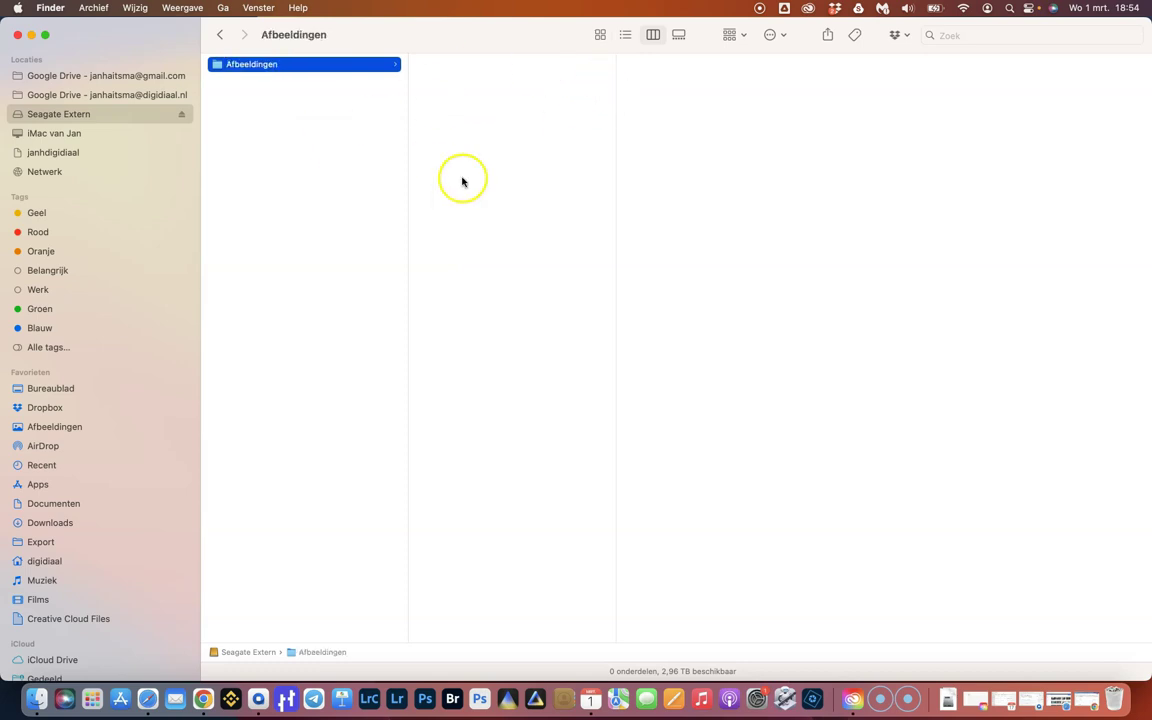
- Paste the Basiscursus Photoshop LR and LRJAN folders into the new Afbeeldingen folder
right_click(522, 124)
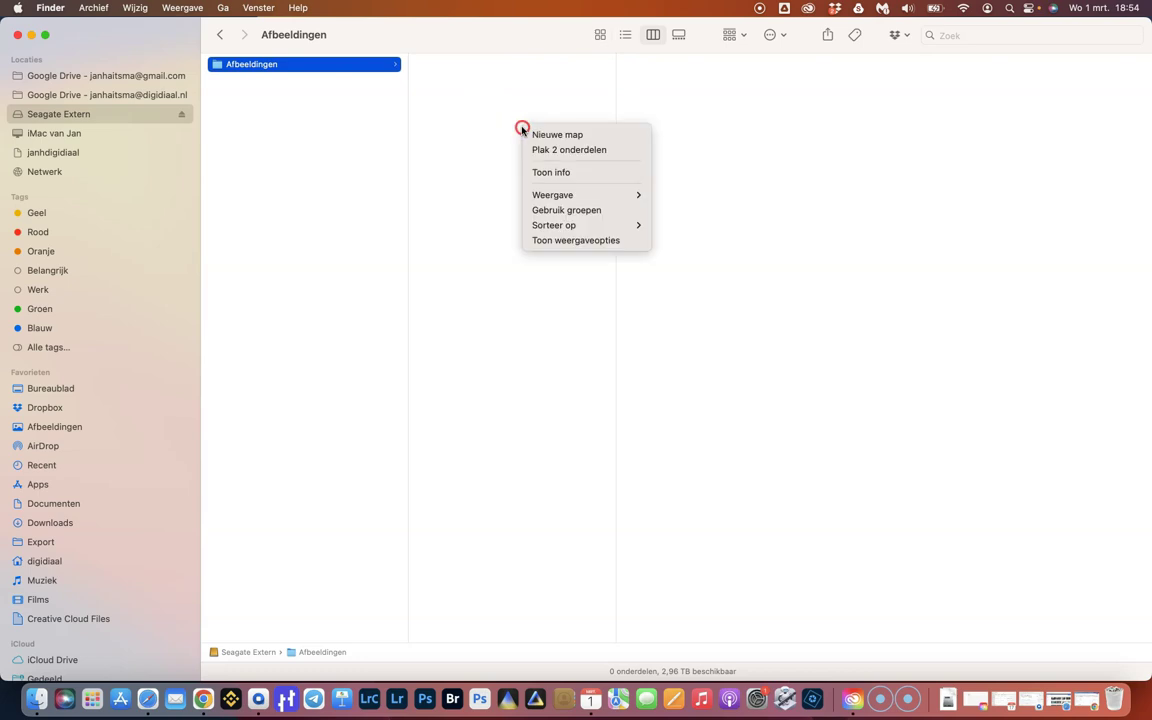
left_click(562, 153)
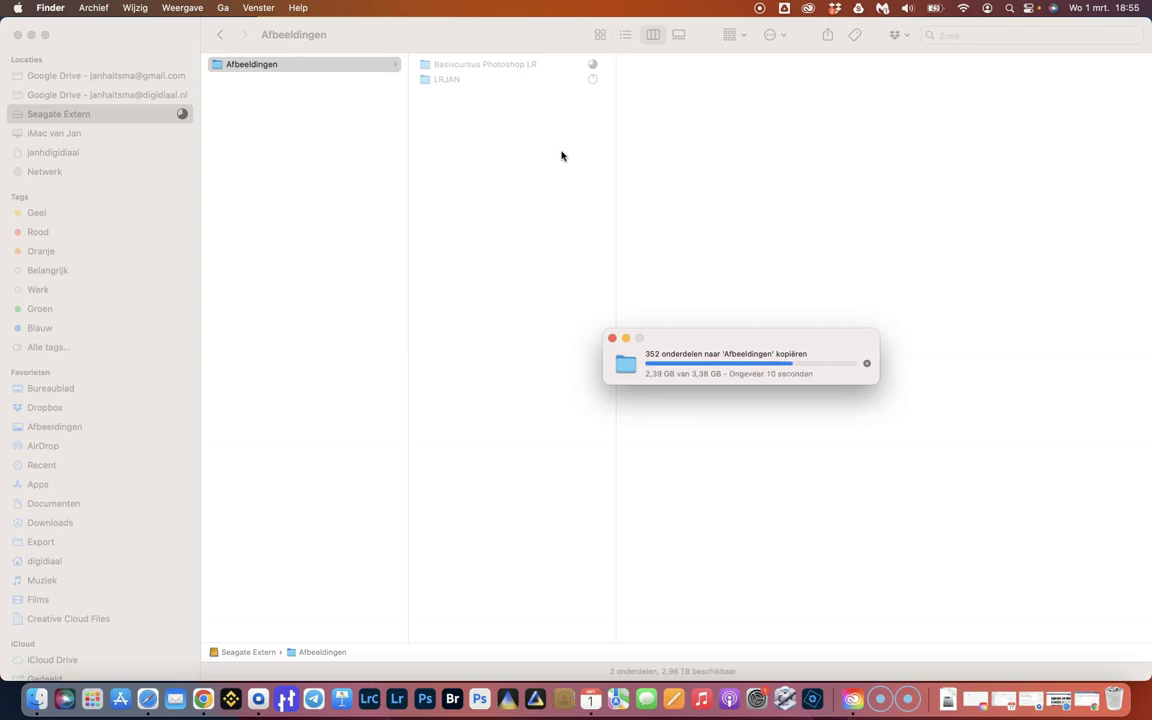
left_click(559, 157)
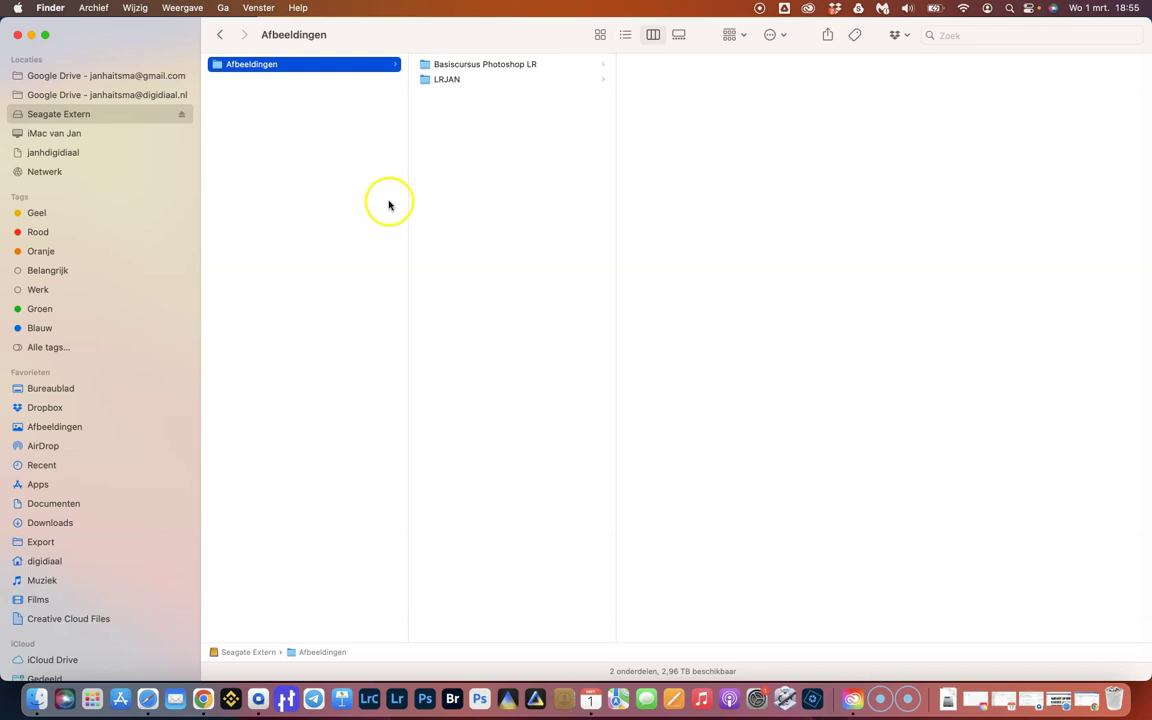
- Open Afbeeldingen on Seagate Extern and narrow its first column to bring both folders closer
left_click(62, 430)
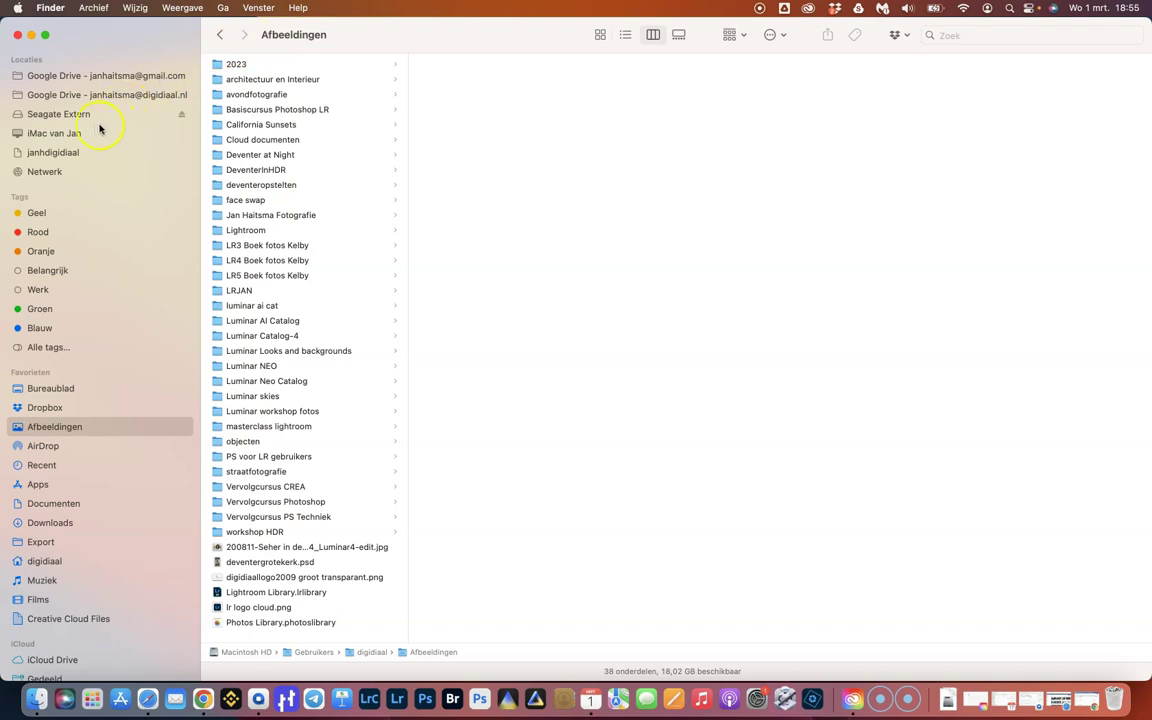
left_click(70, 115)
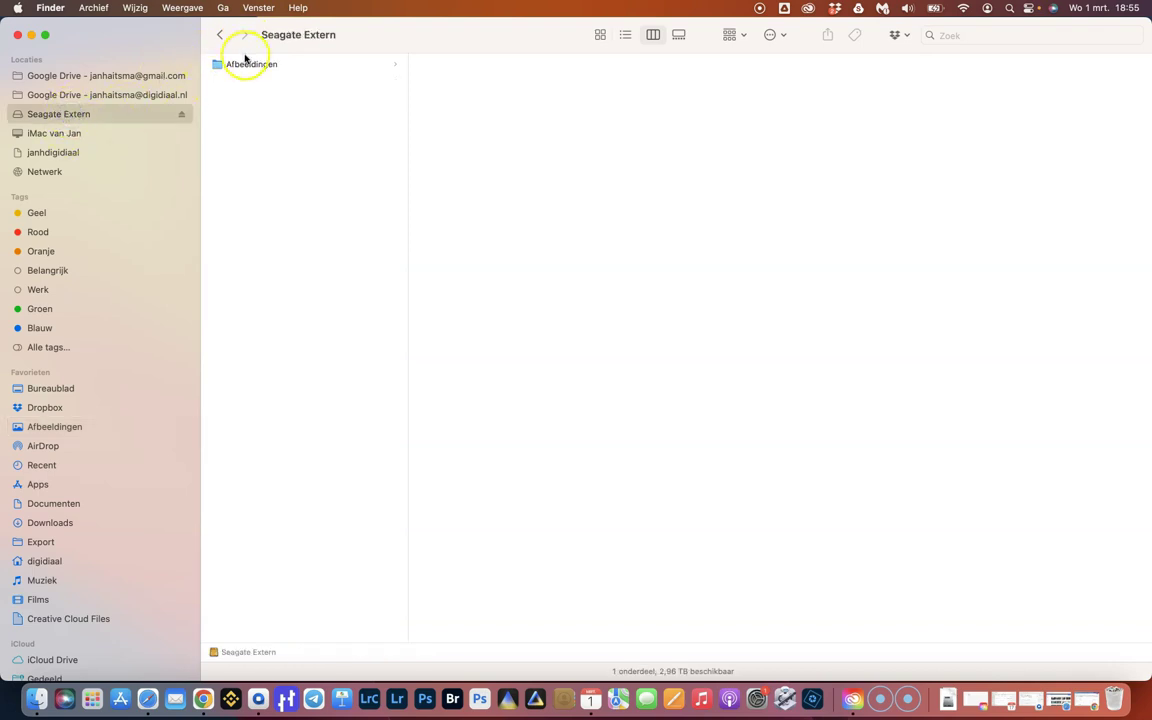
left_click(243, 63)
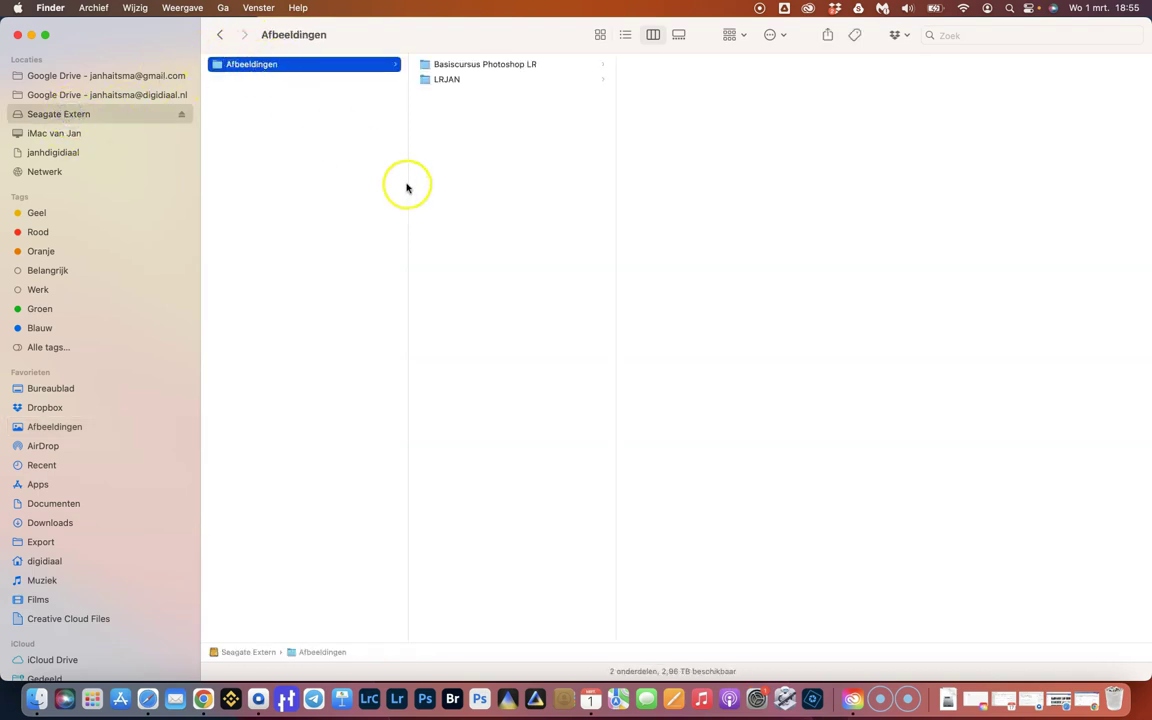
left_click_drag(406, 184, 338, 179)
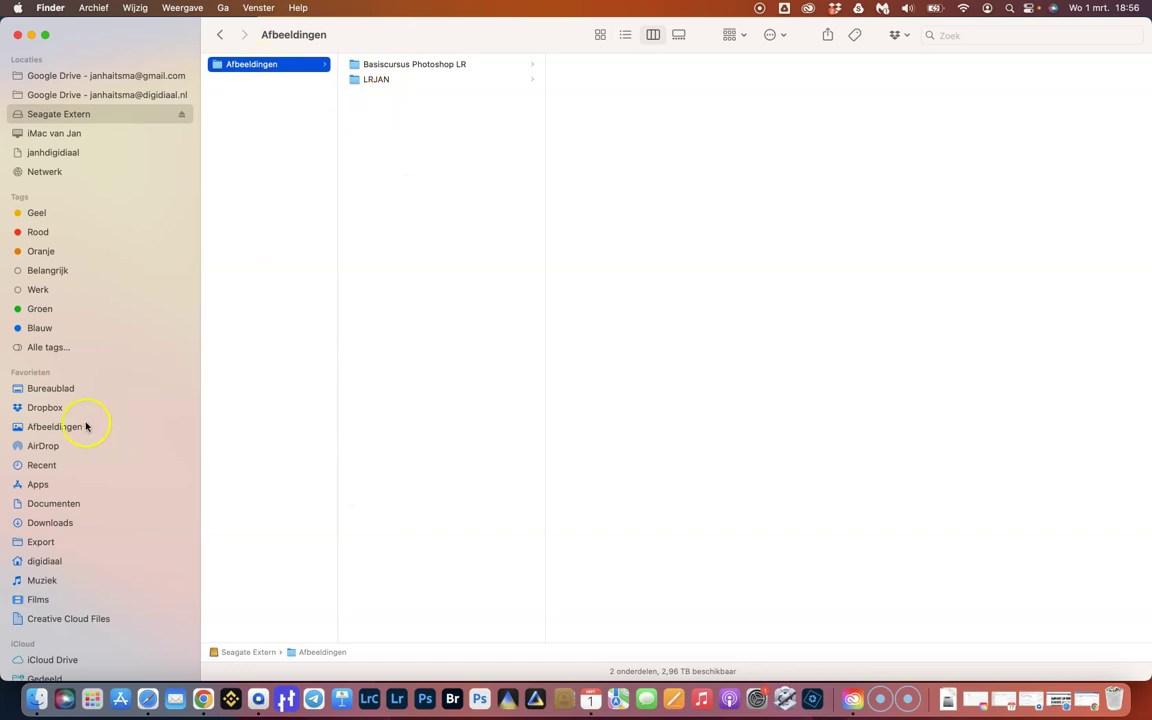
- Drag the original Basiscursus Photoshop LR and LRJAN folders from the Mac's Afbeeldingen to the Trash
left_click(55, 426)
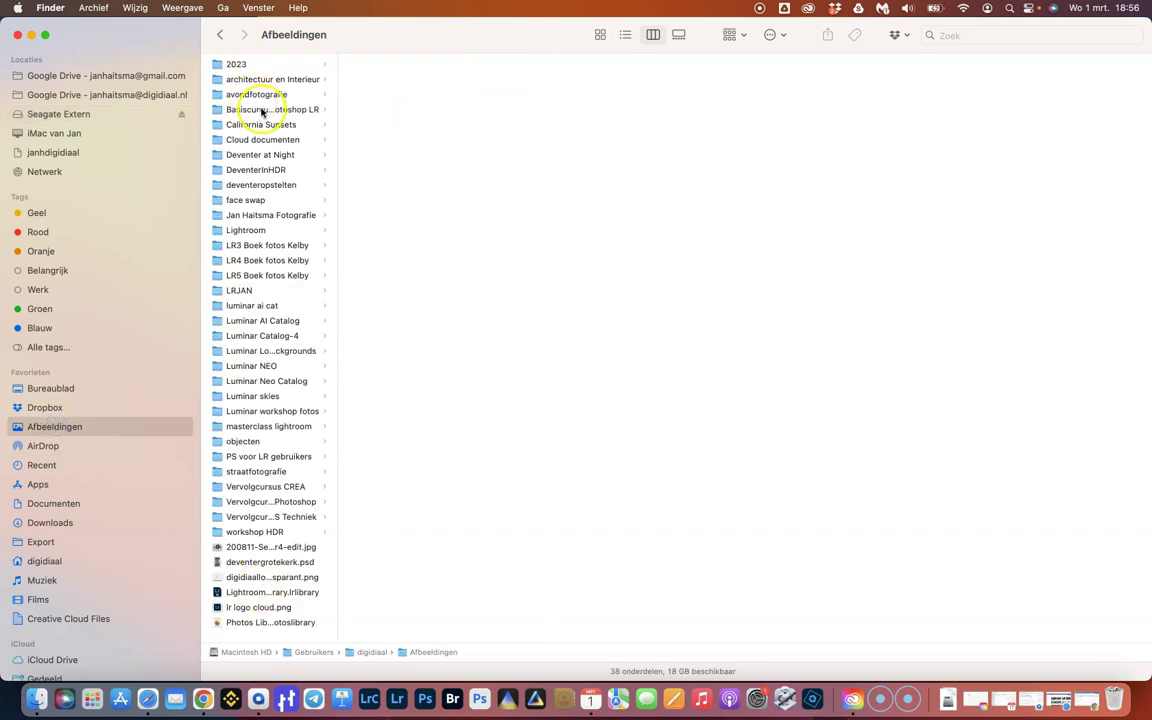
left_click(262, 110)
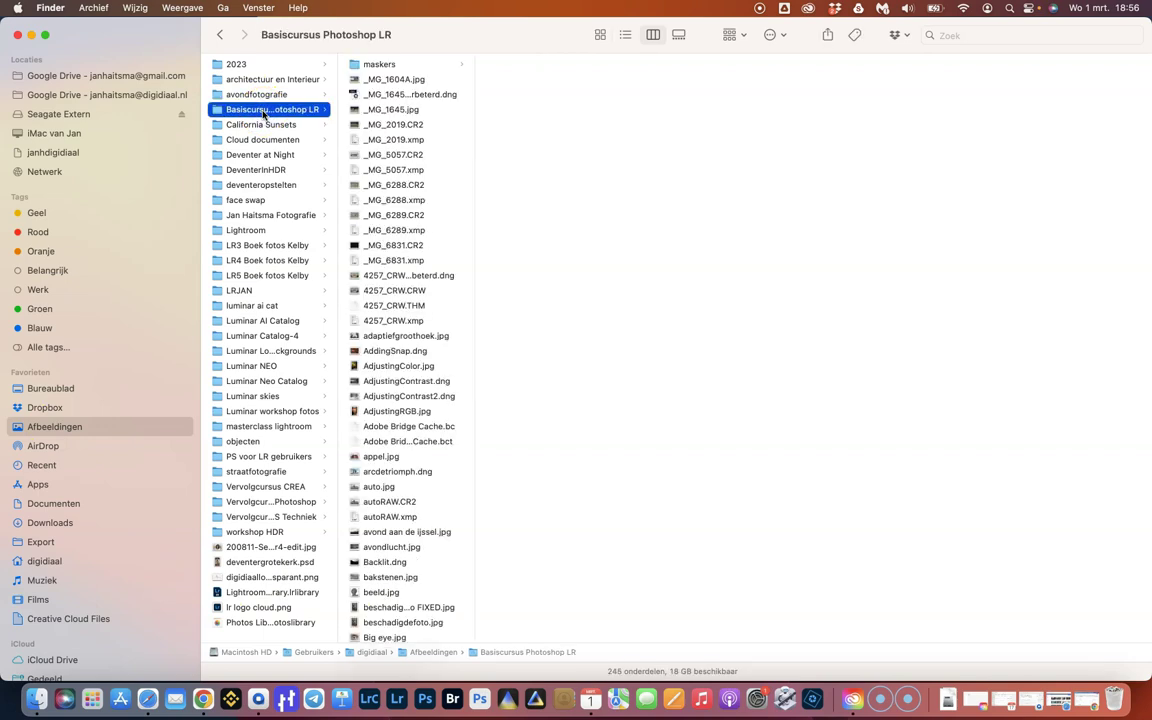
left_click(221, 113)
left_click(243, 291, "super")
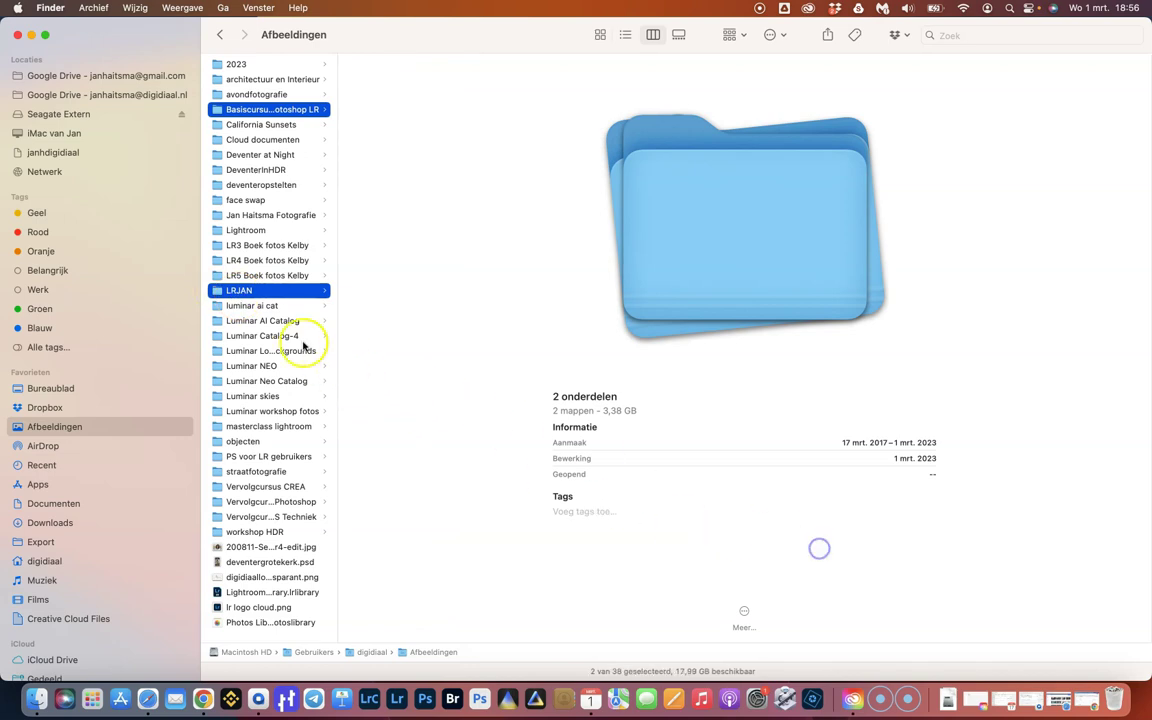
left_click_drag(230, 290, 1116, 688)
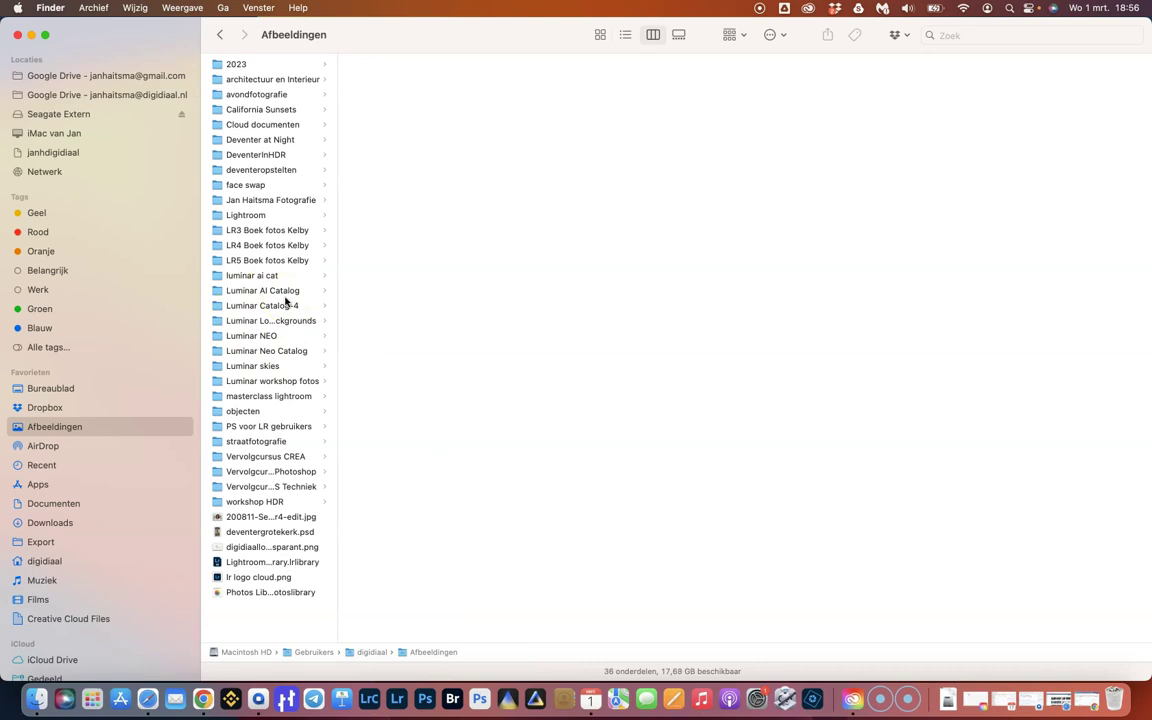
left_click(74, 114)
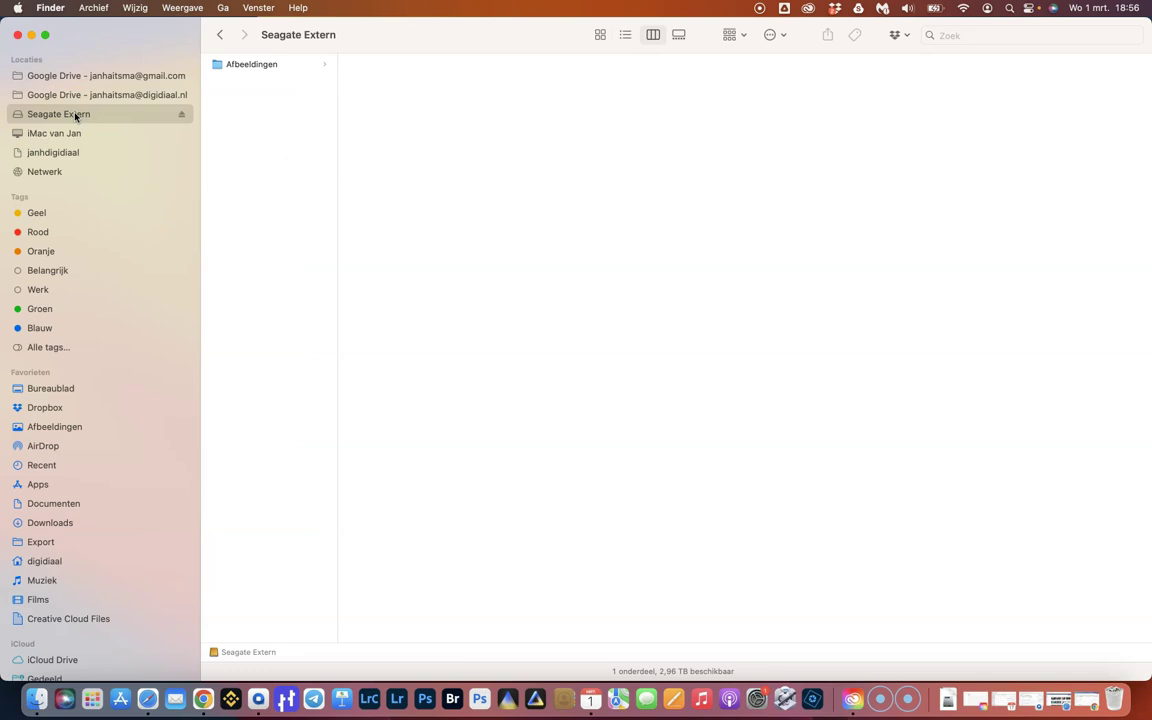
- Browse Seagate Extern > Afbeeldingen > LRJAN and open LRJAN.lrcat in Lightroom Classic
left_click(18, 119)
left_click(244, 64)
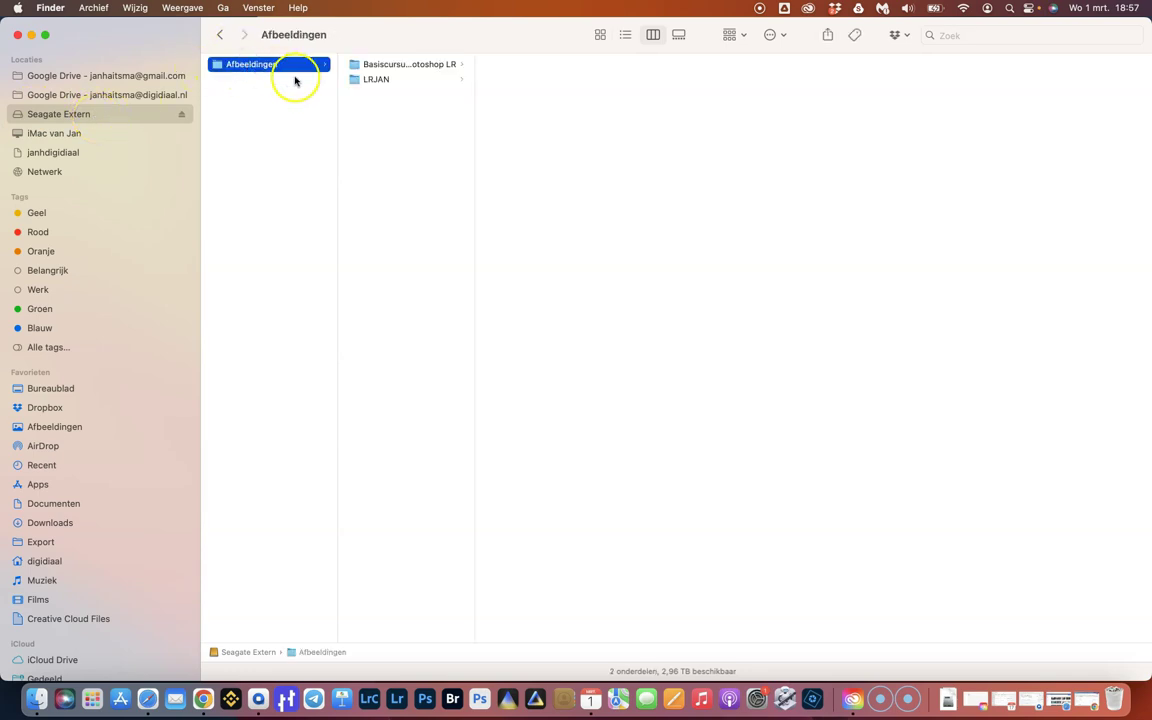
left_click(373, 79)
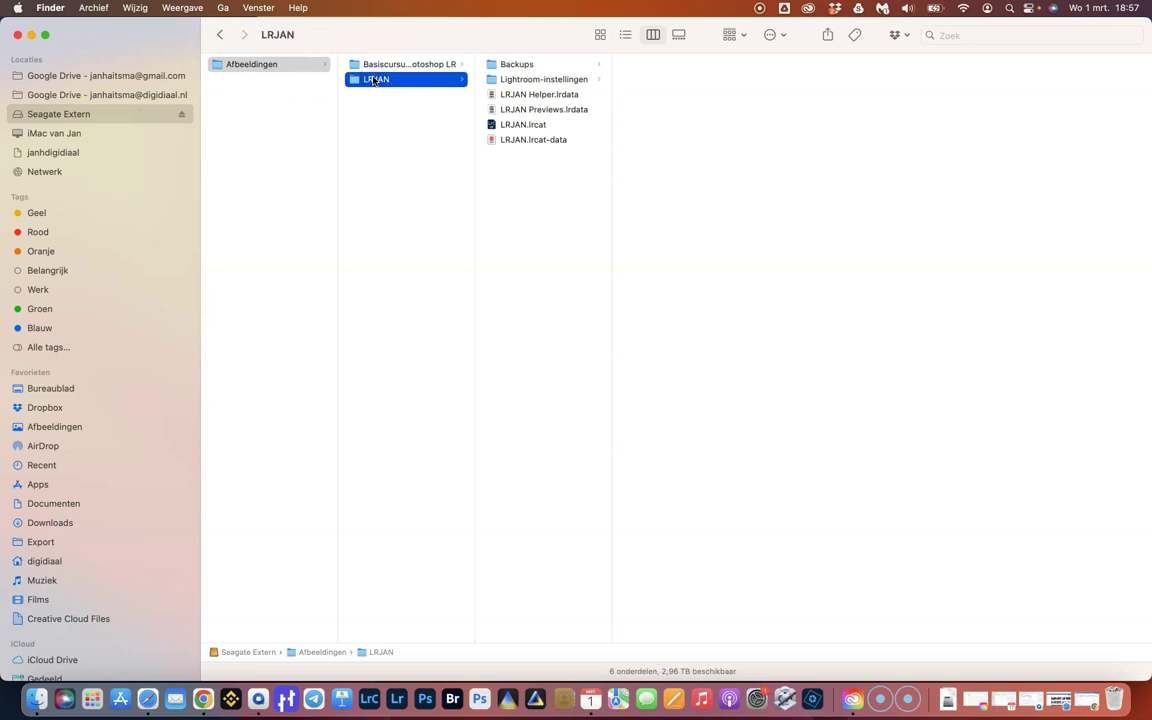
left_click(530, 124)
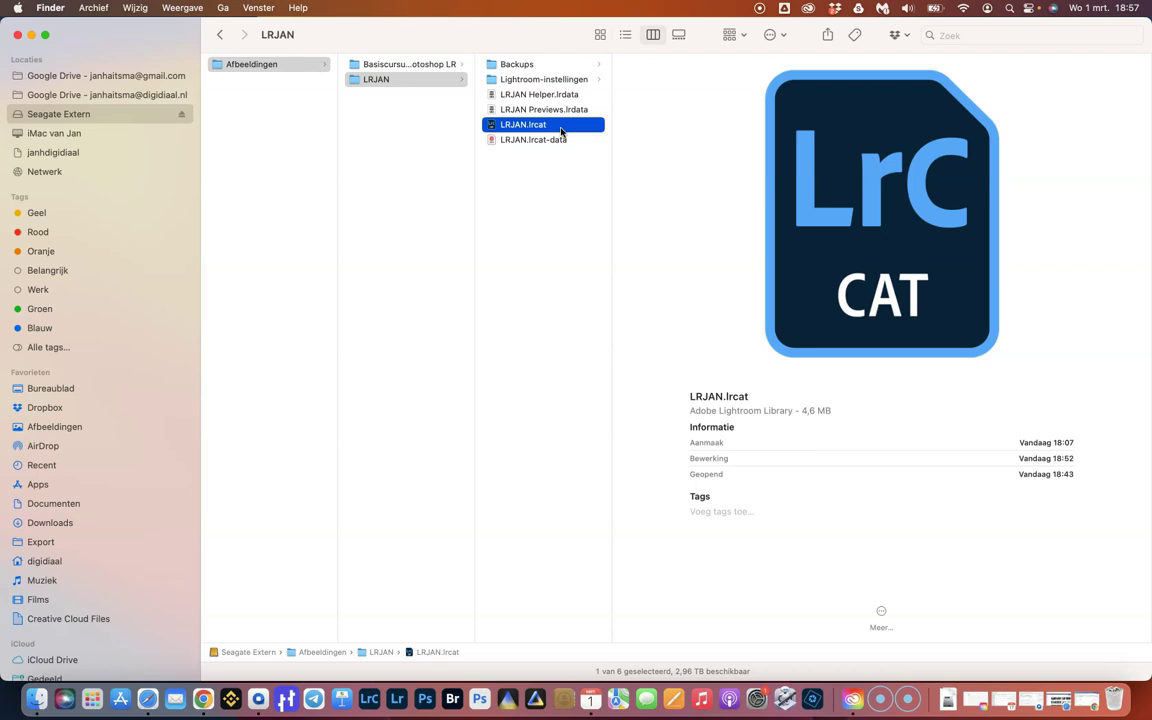
double_click(561, 131)
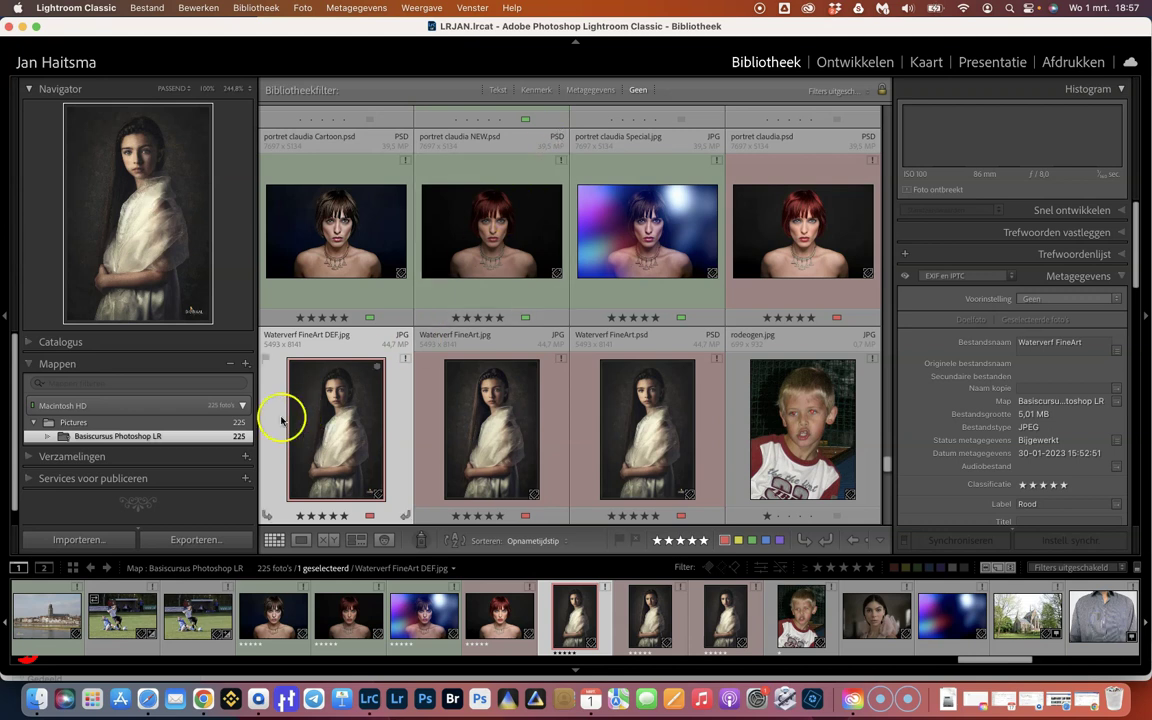
mouse_move(118, 437)
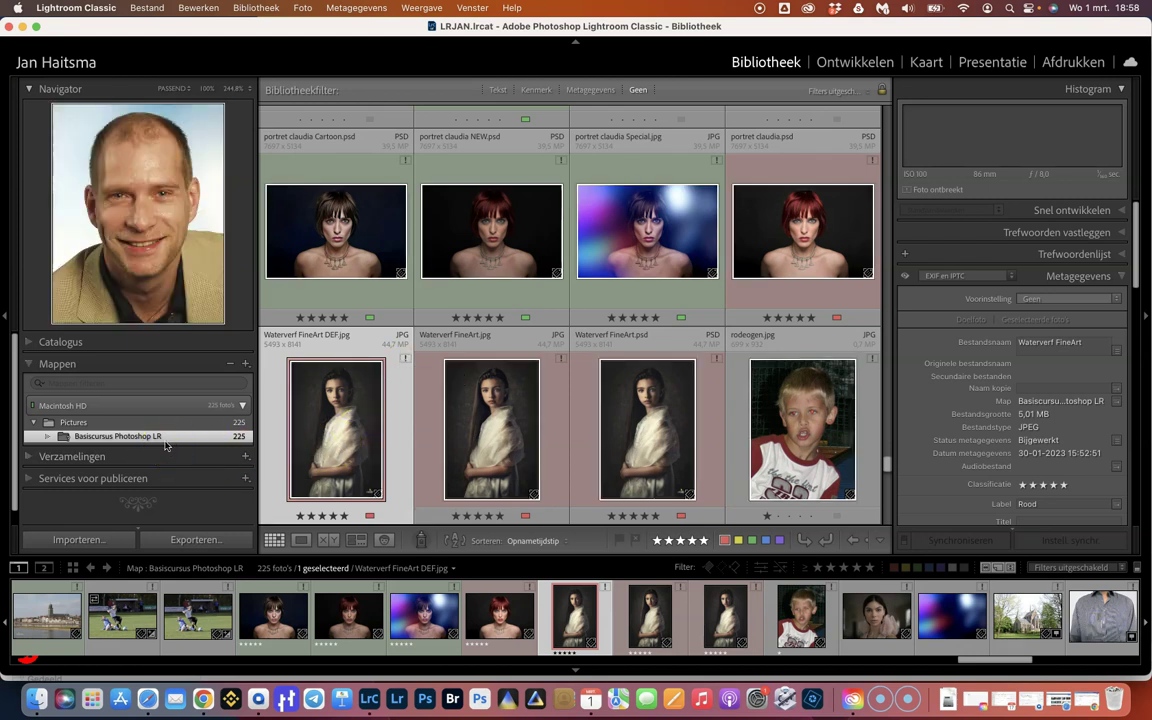
- Select the Pictures folder under Macintosh HD in the Mappen panel to show its 225 photos
left_click(122, 390)
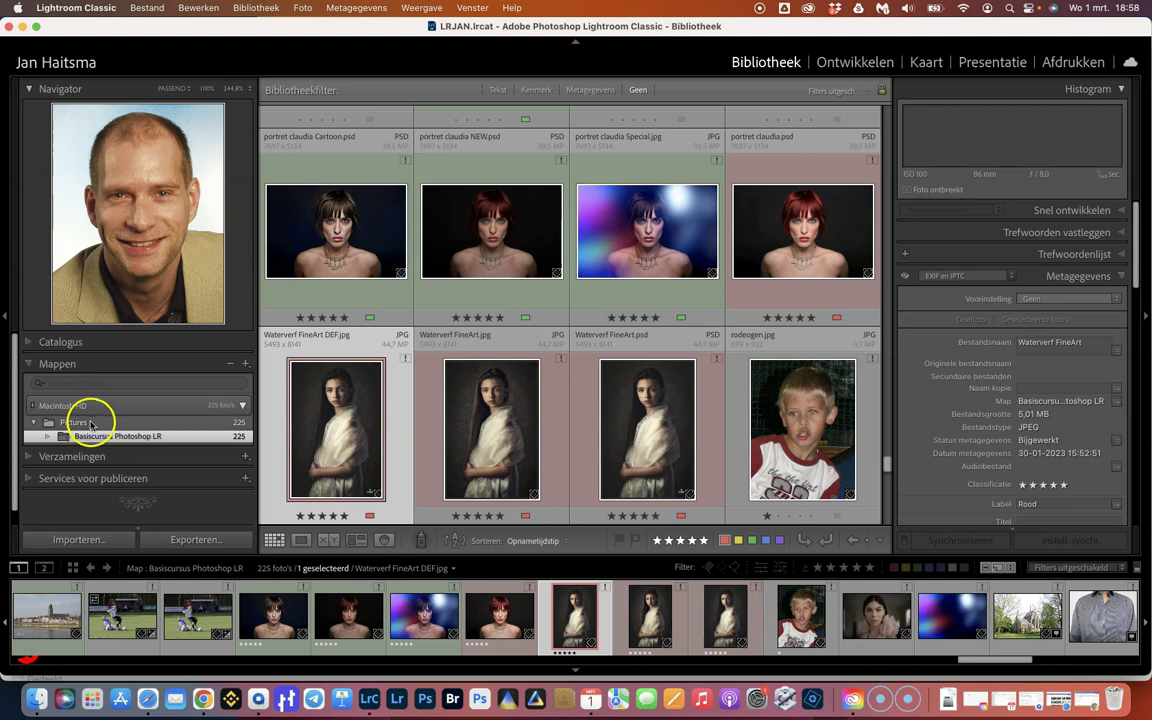
left_click(190, 423)
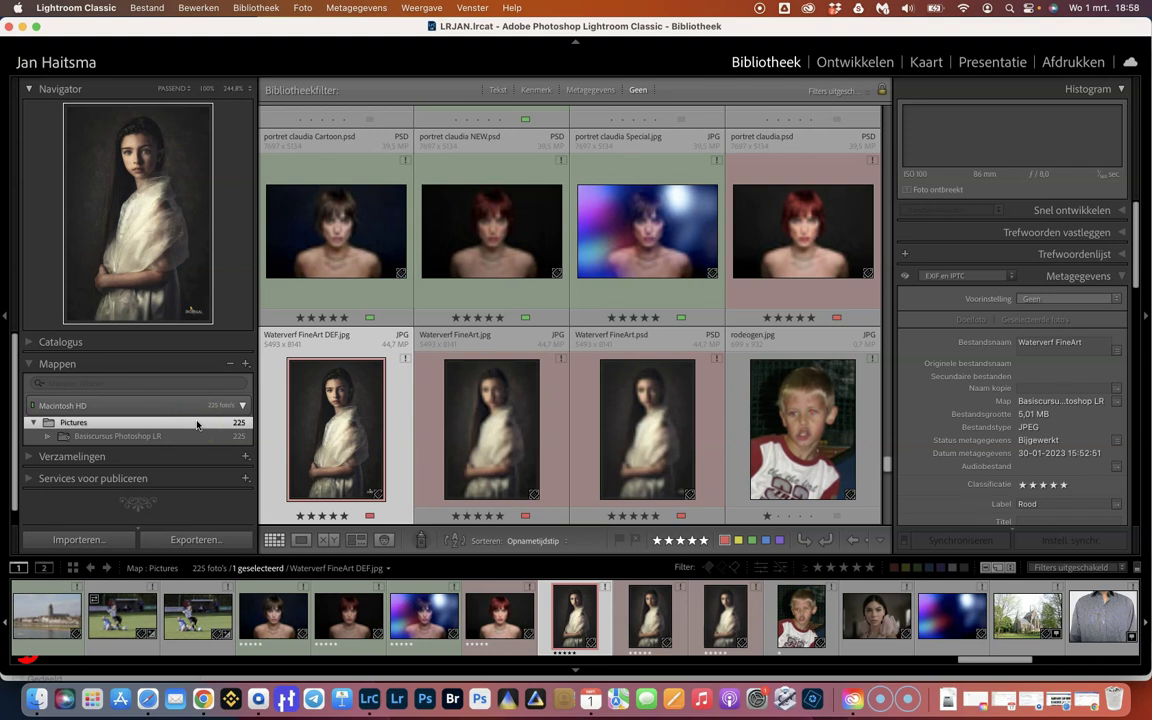
- Use Maplocatie bijwerken to relink Pictures to Seagate Extern > Afbeeldingen
right_click(197, 425)
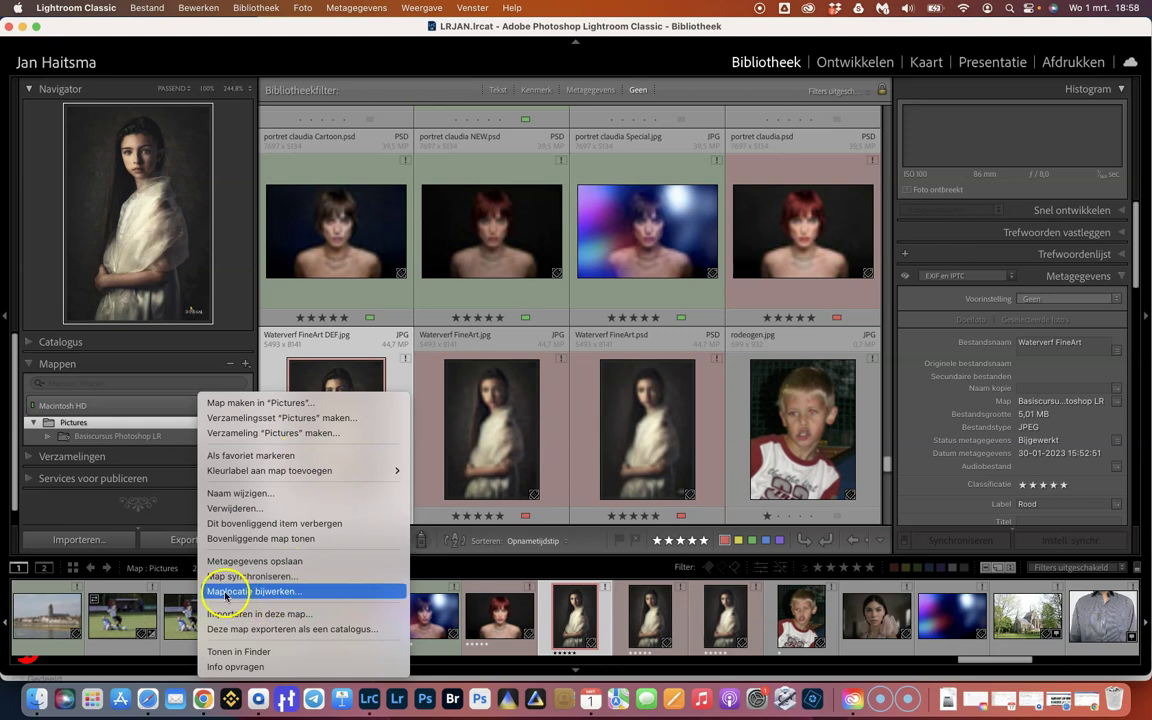
left_click(346, 596)
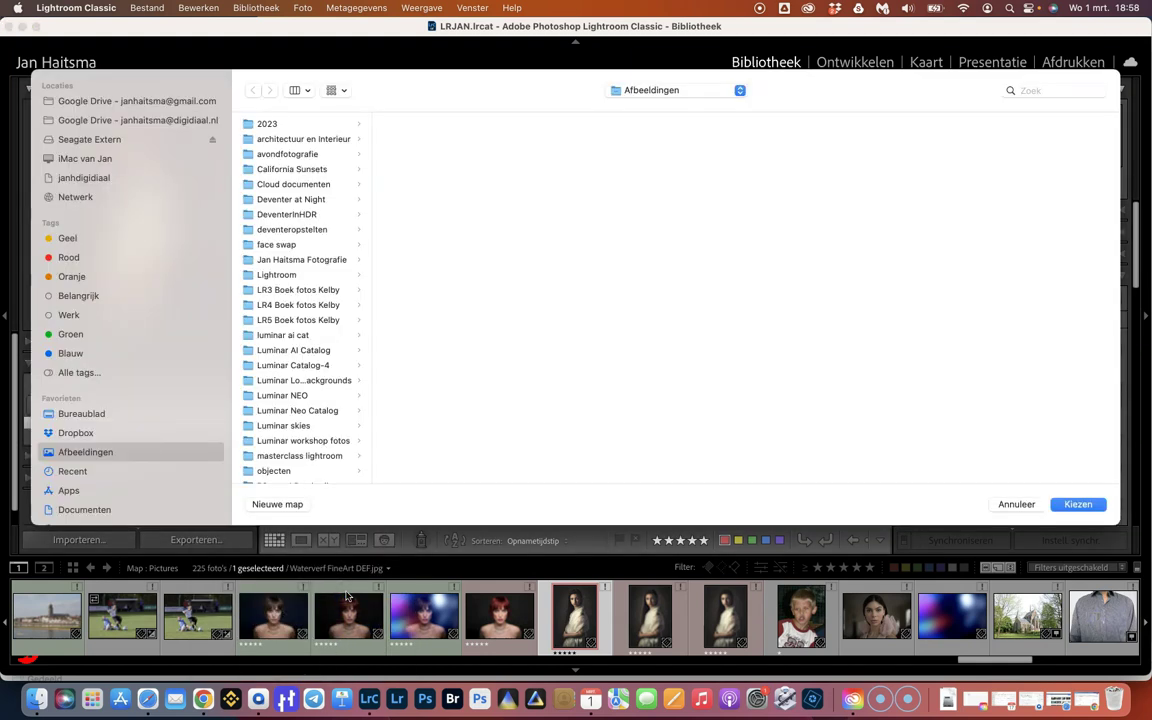
left_click(95, 141)
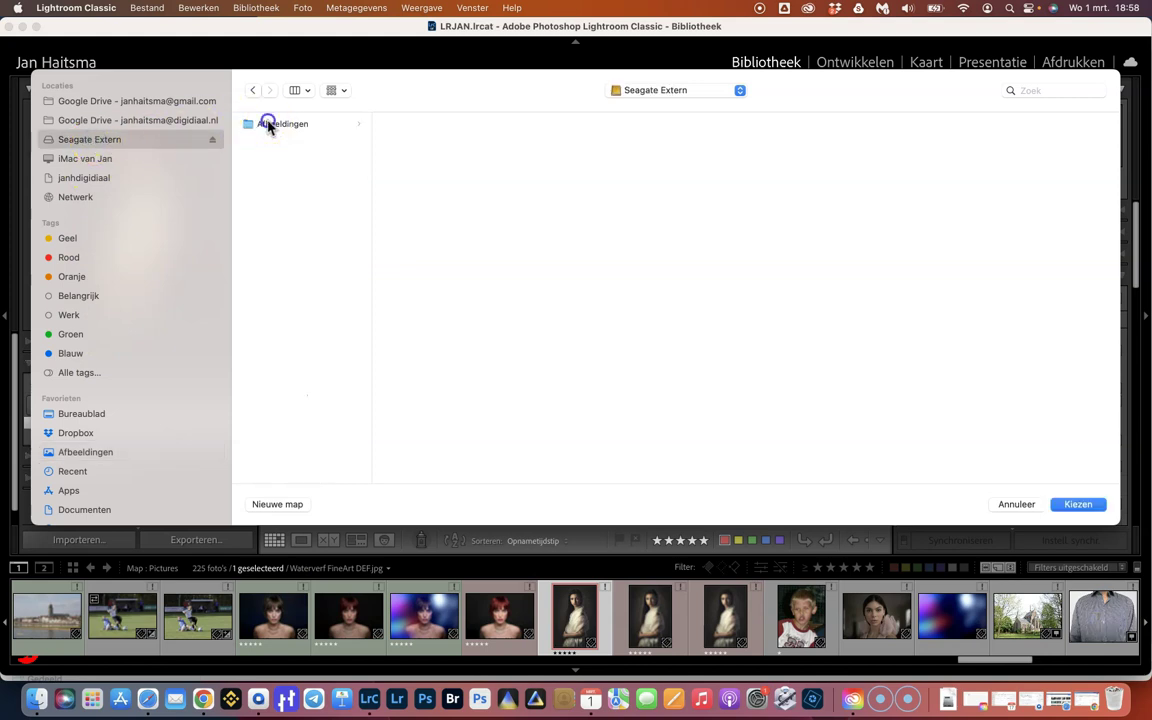
left_click(268, 124)
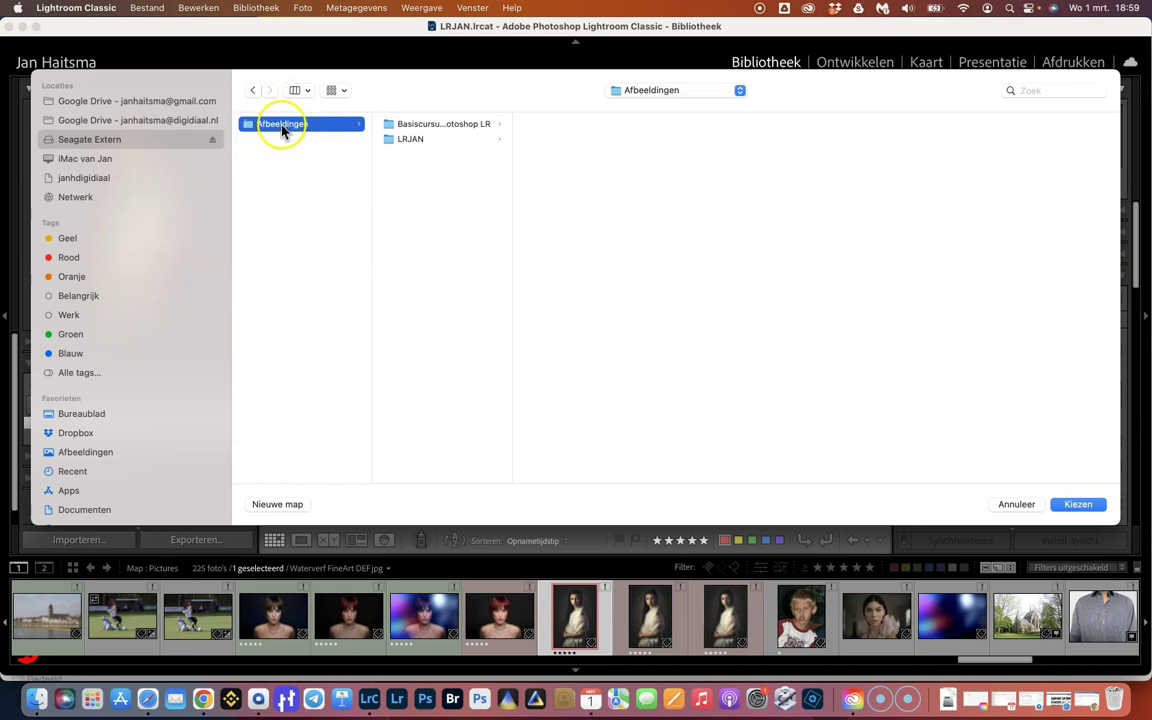
left_click(1079, 508)
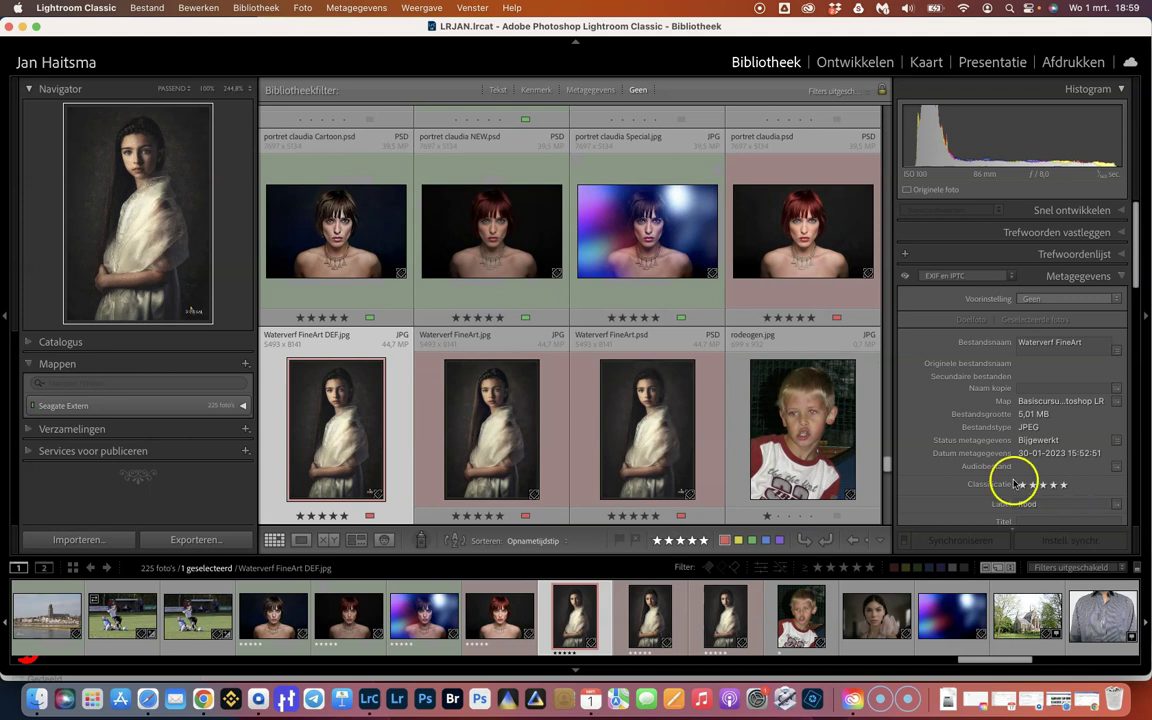
- Expand Seagate Extern > Afbeeldingen, select Basiscursus Photoshop LR, and dismiss the browser notification
left_click(242, 407)
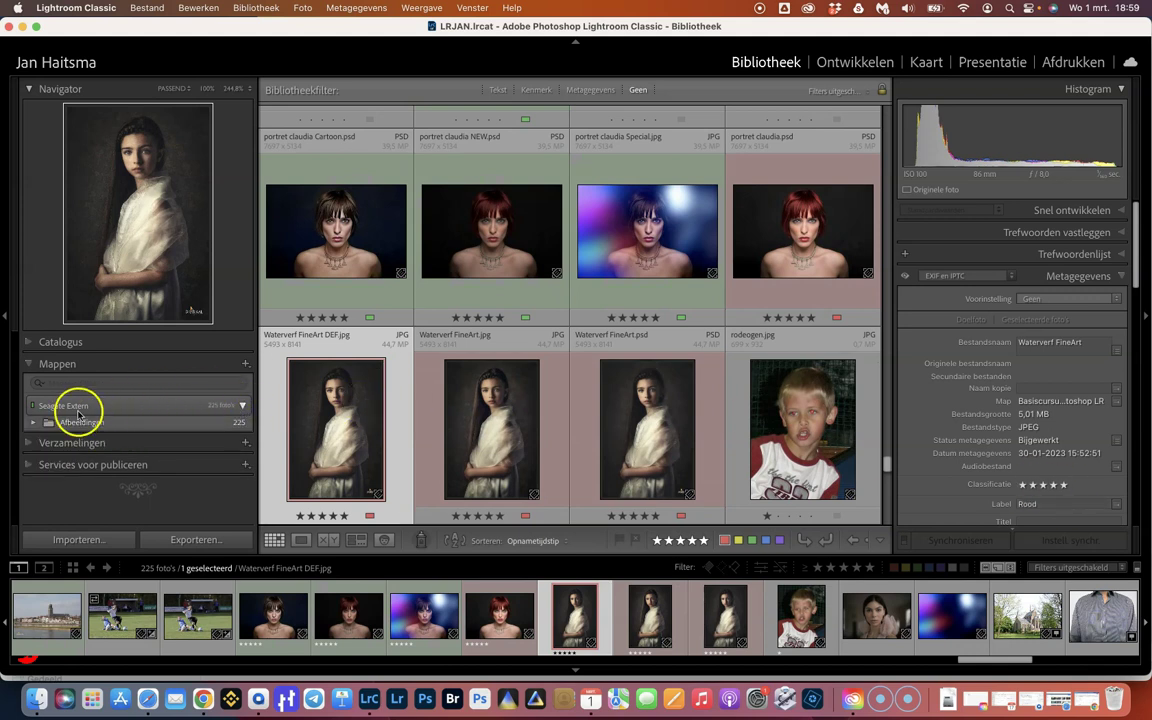
left_click(33, 422)
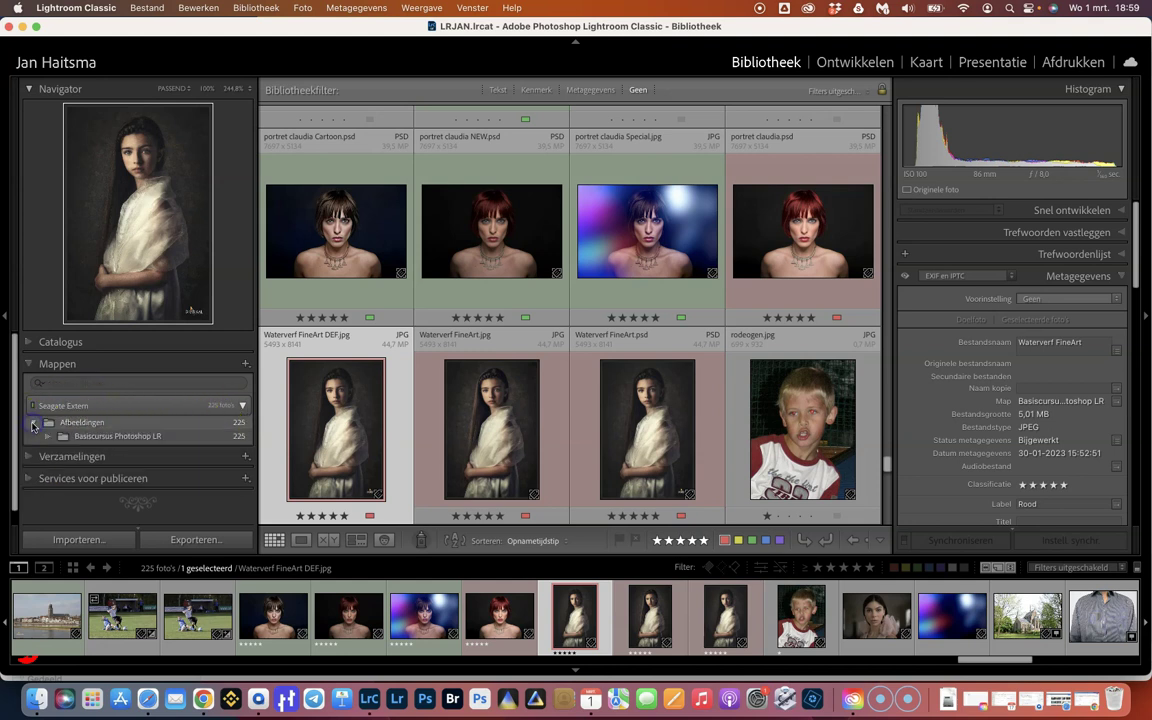
left_click(146, 440)
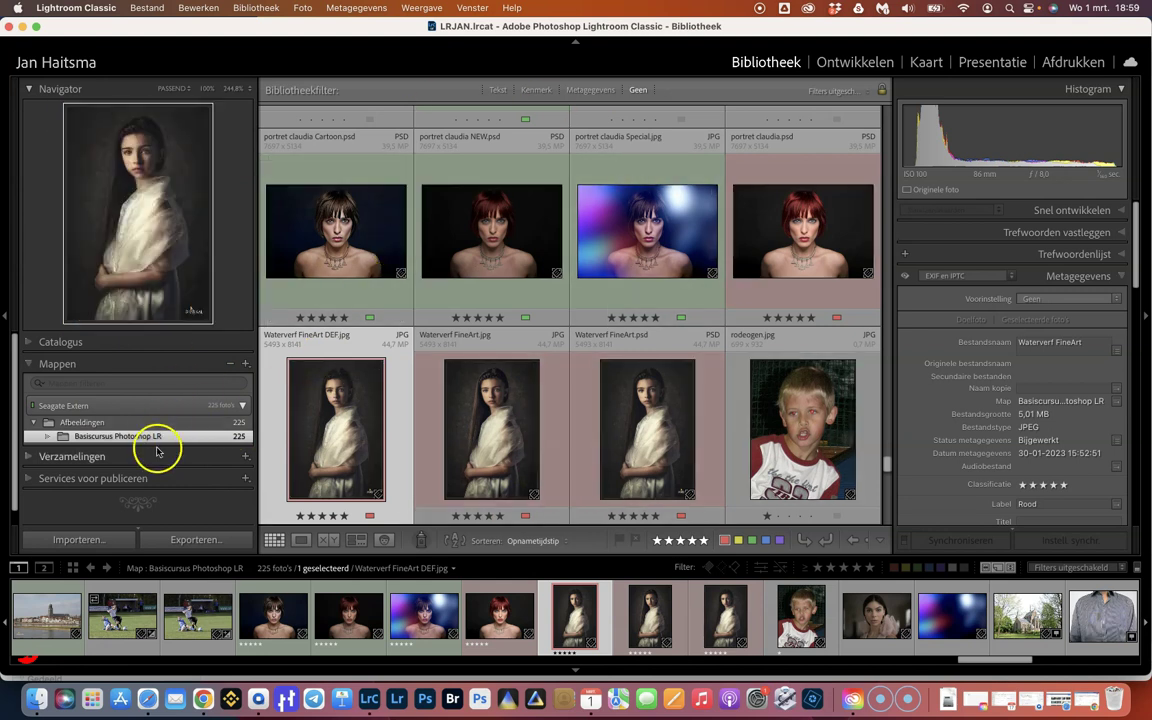
left_click(145, 447)
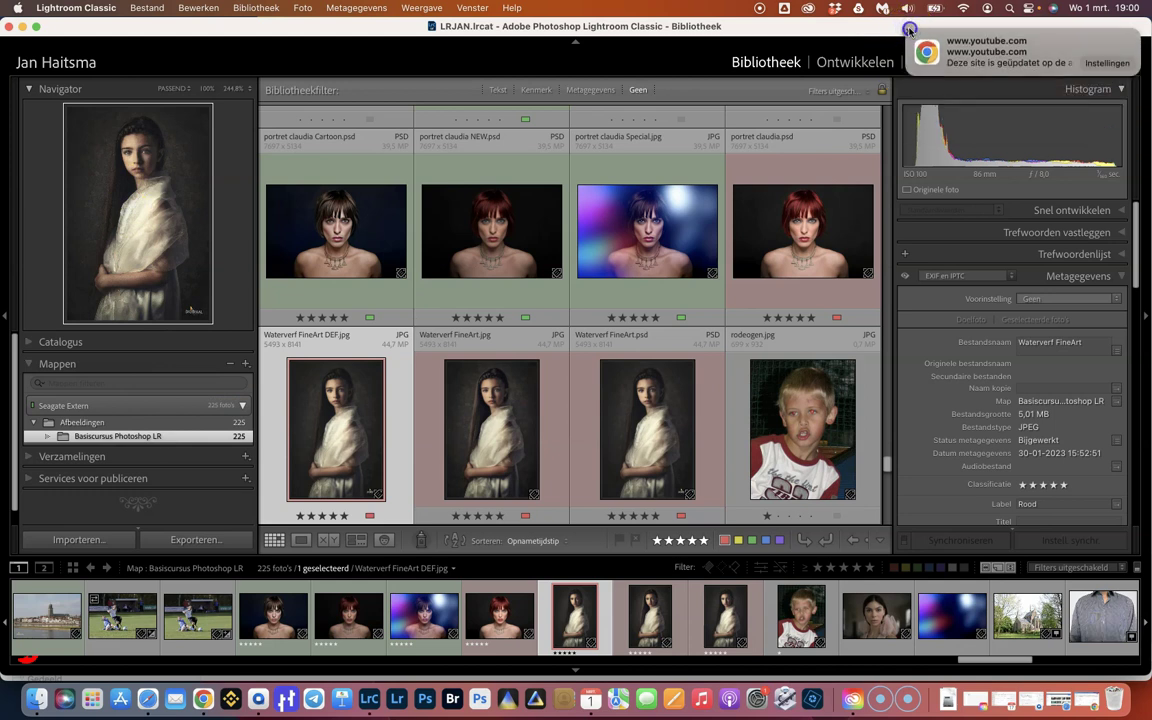
left_click(909, 32)
mouse_move(491, 231)
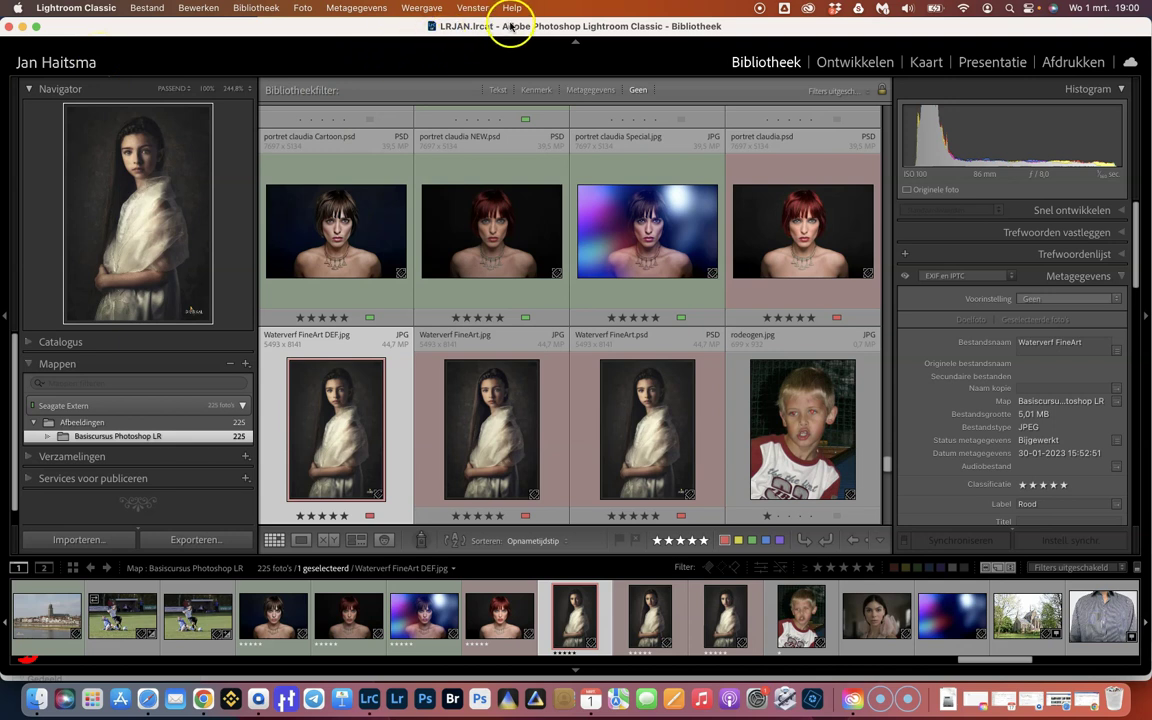
- Confirm in Catalogusinstellingen that LRJAN.lrcat sits in Seagate Extern/Afbeeldingen/LRJAN, then close it
right_click(583, 28)
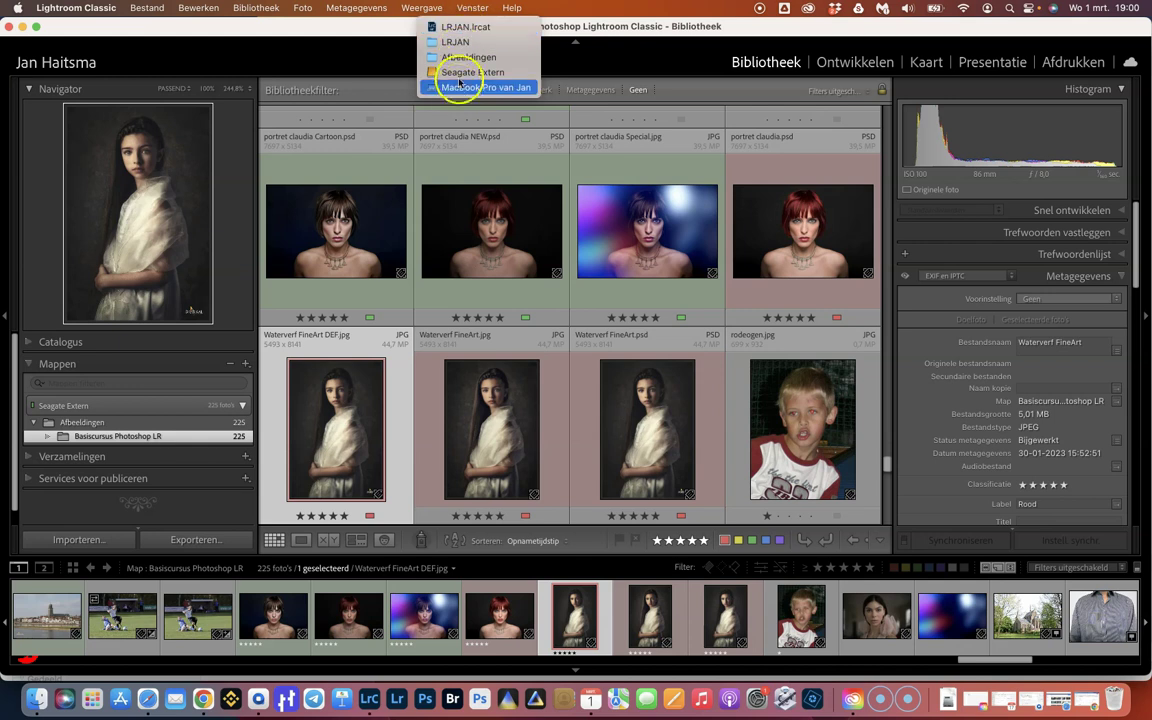
left_click(353, 25)
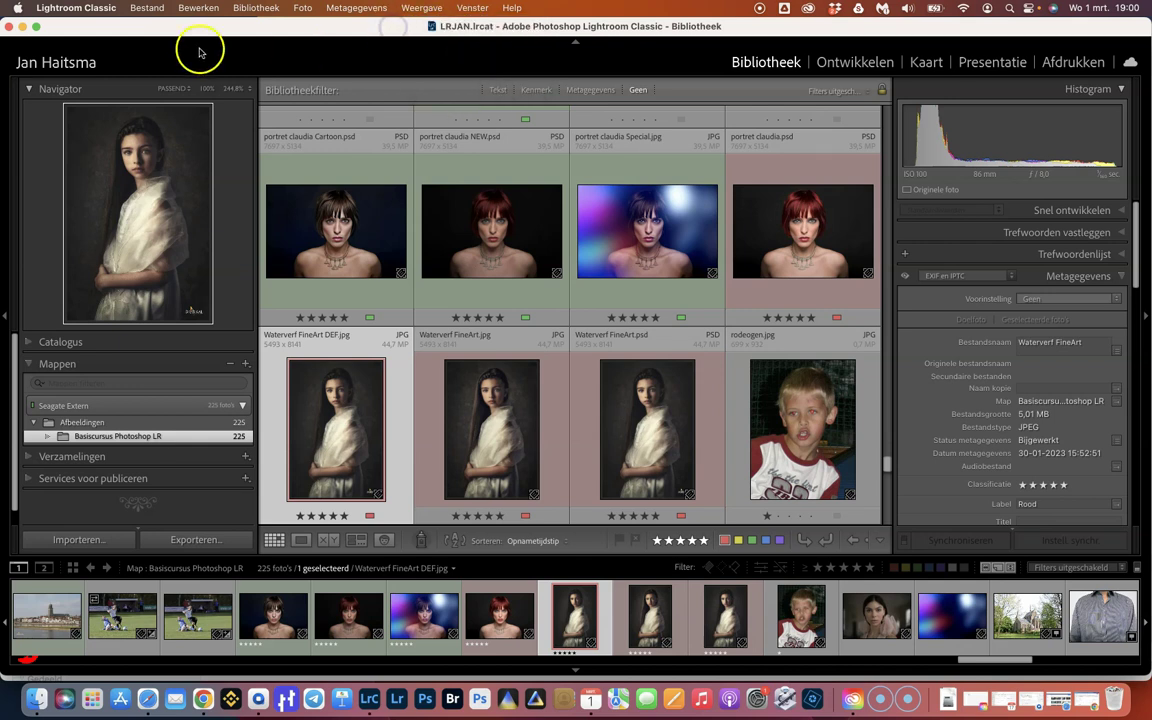
left_click(86, 10)
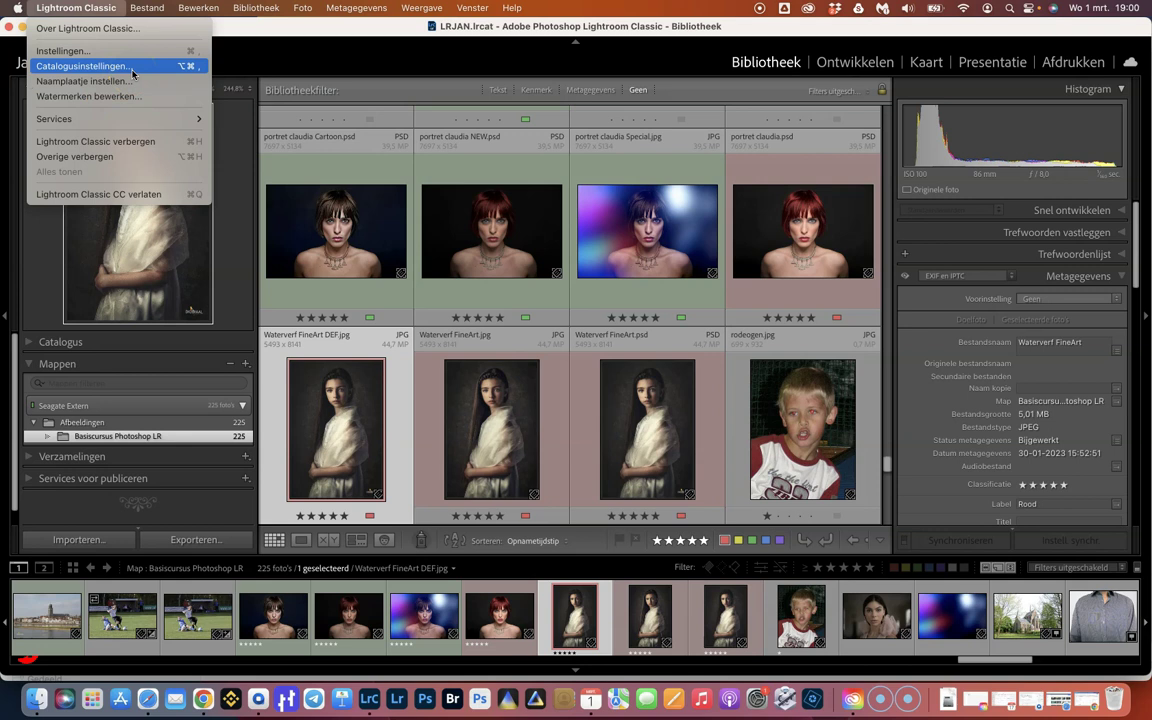
left_click(132, 67)
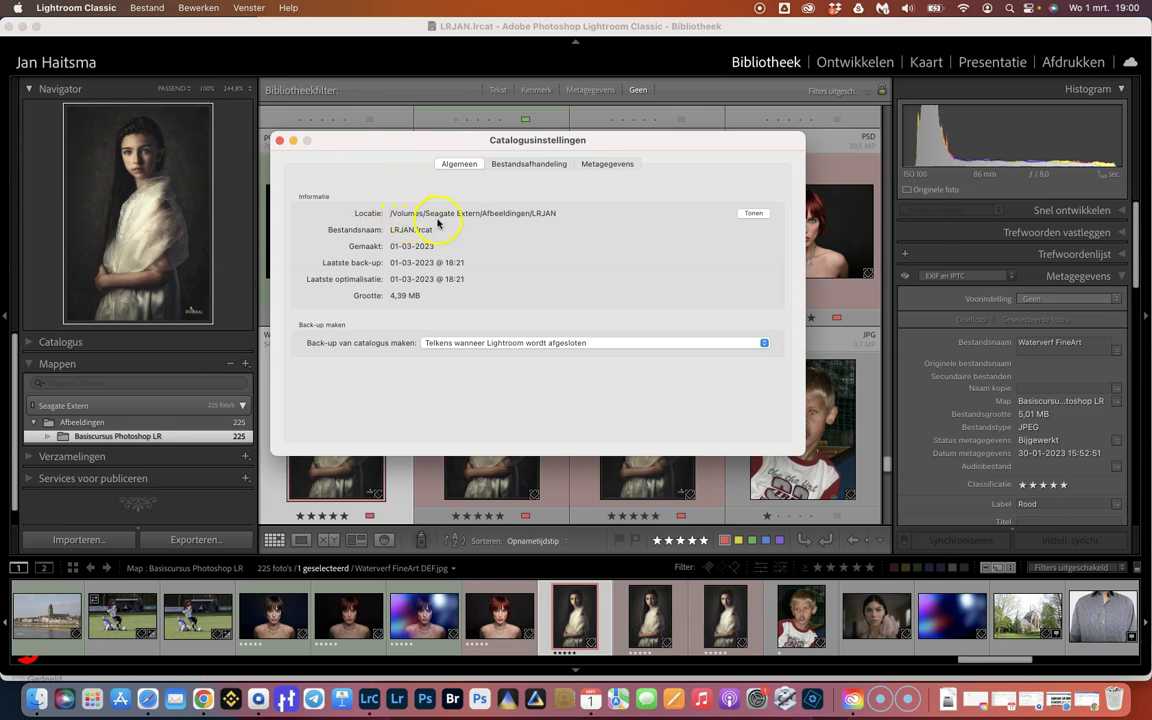
left_click(279, 140)
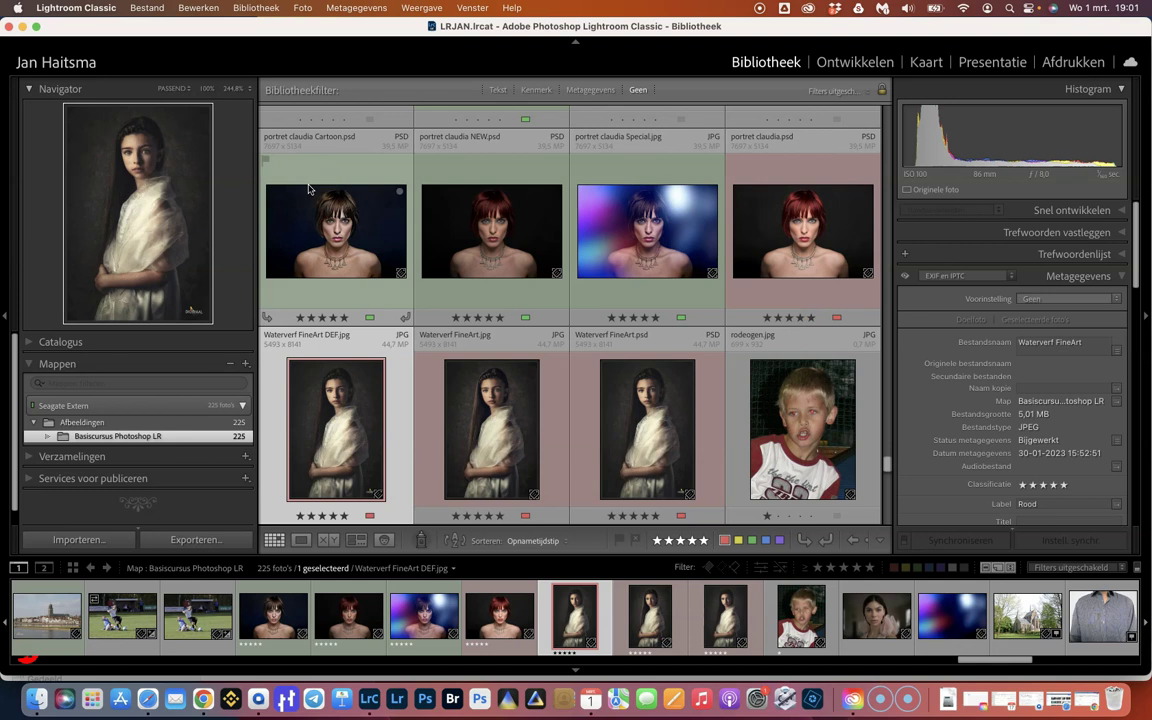
- Quit Lightroom Classic and back up the catalog to the Backups folder in LRJAN on Seagate Extern
left_click(82, 12)
left_click(98, 172)
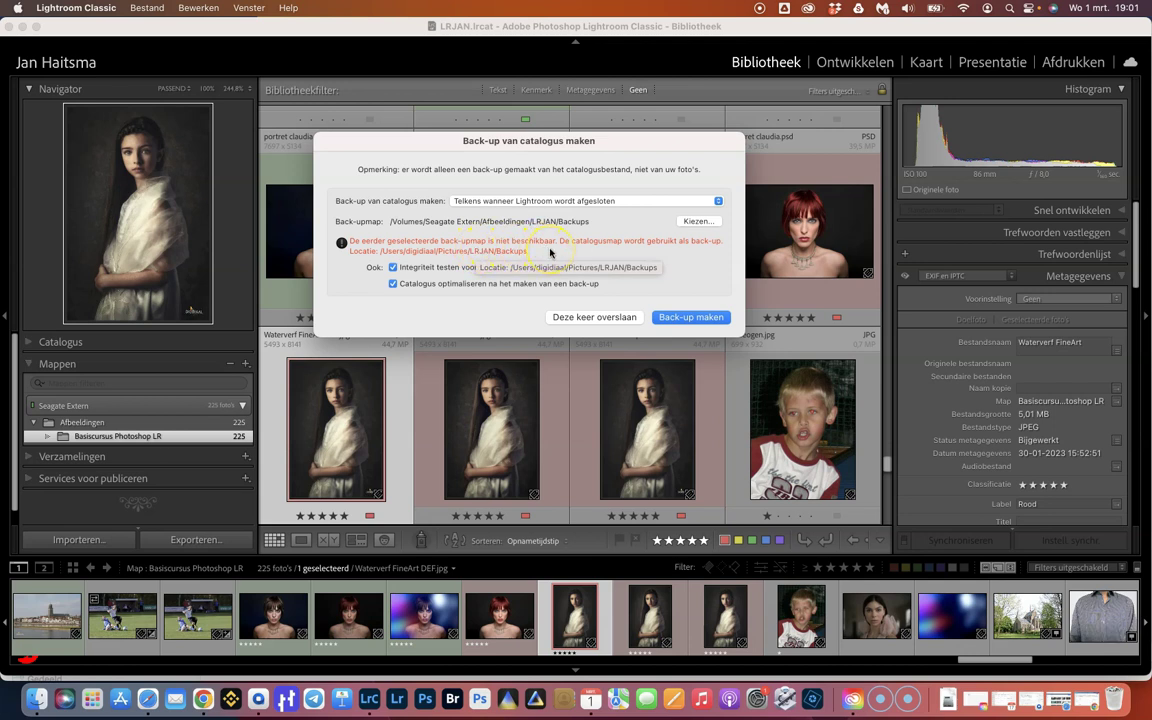
left_click(688, 318)
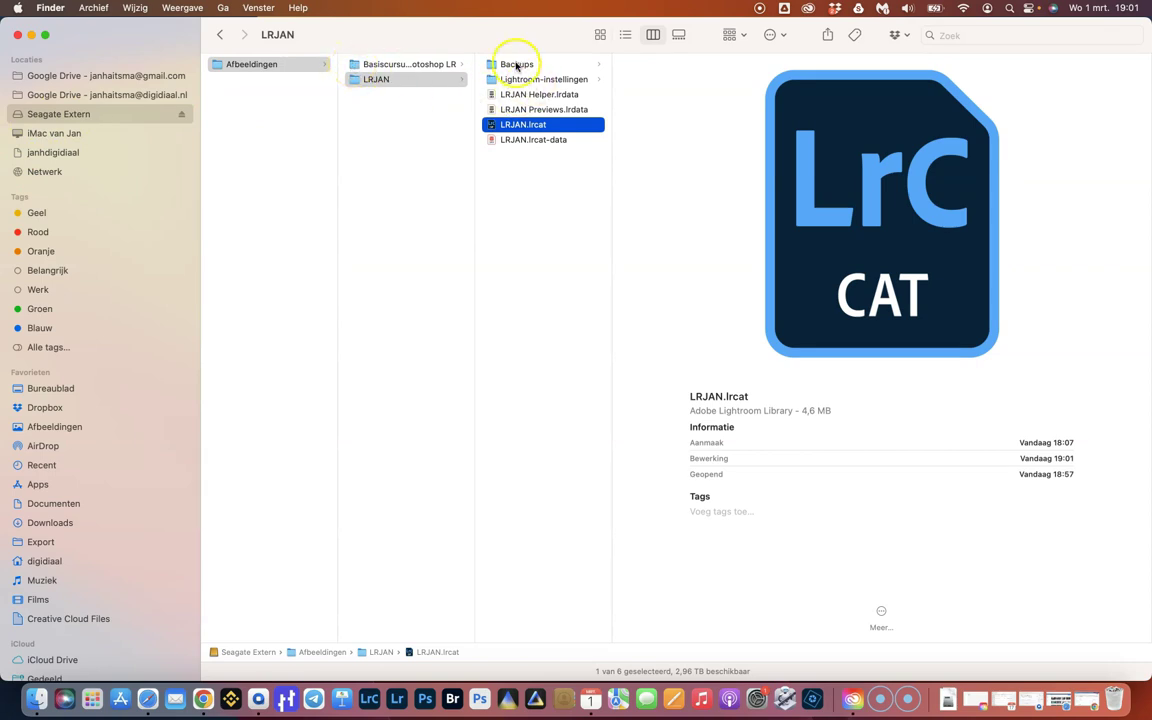
- Check Backups for the new 1901 folder, then open LRJAN.lrcat from Seagate Extern > Afbeeldingen > LRJAN
left_click(516, 65)
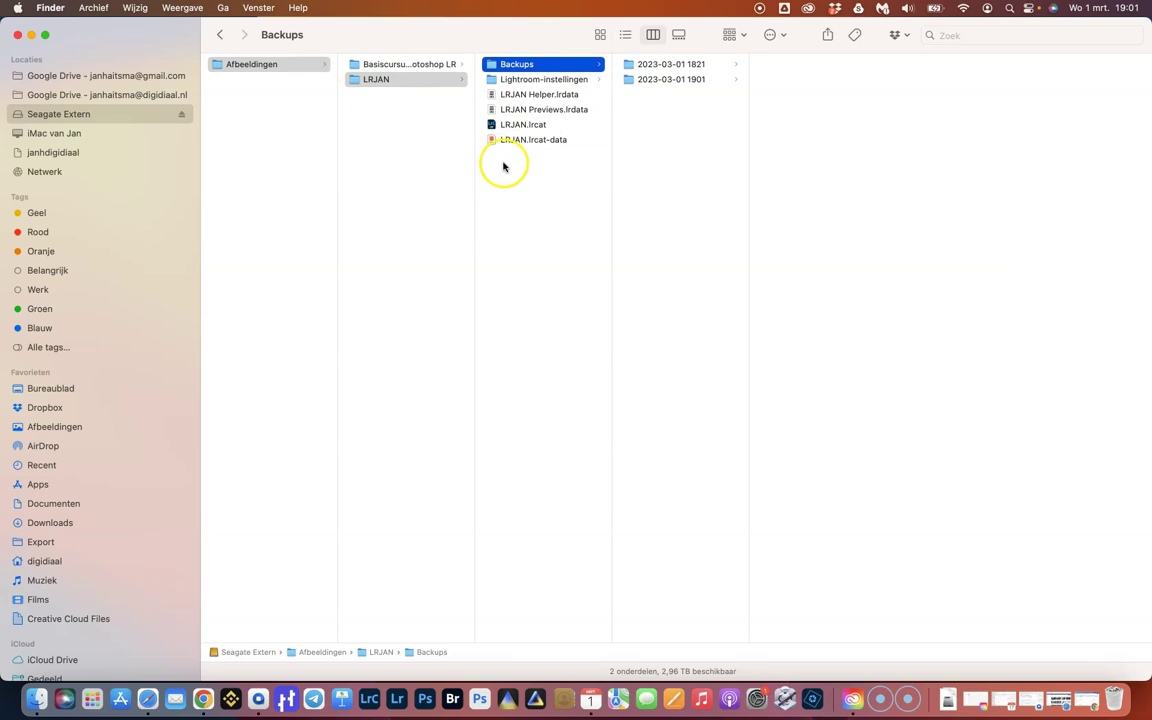
left_click(516, 125)
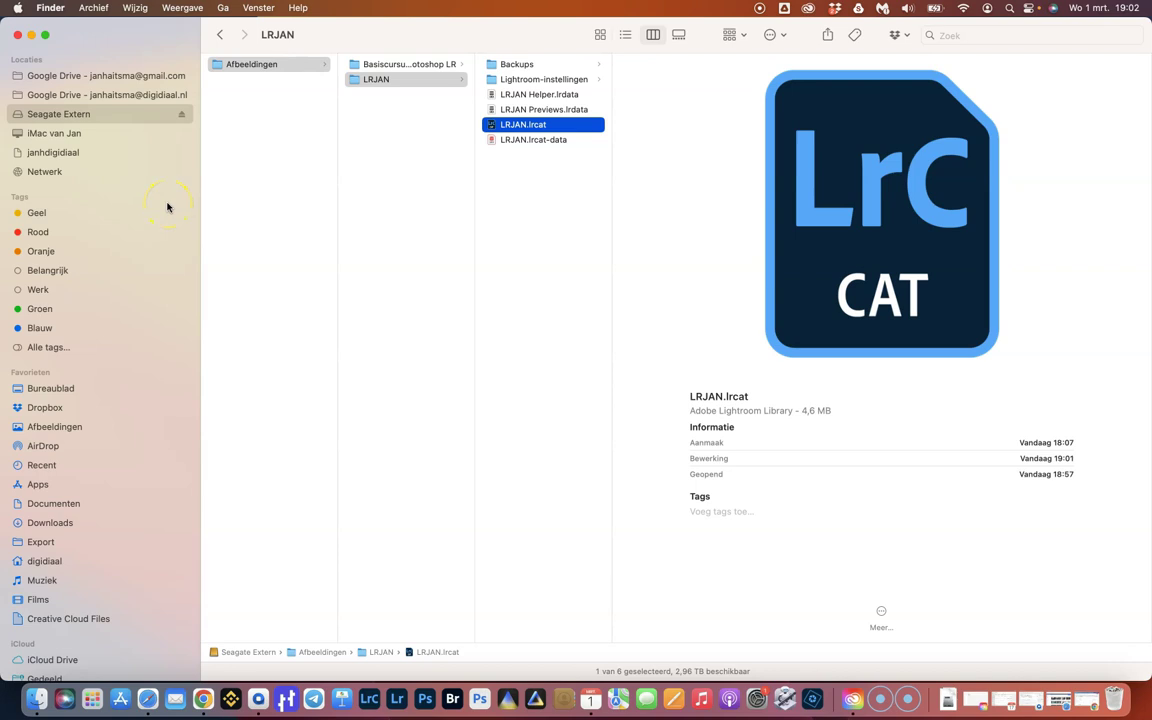
left_click(18, 117)
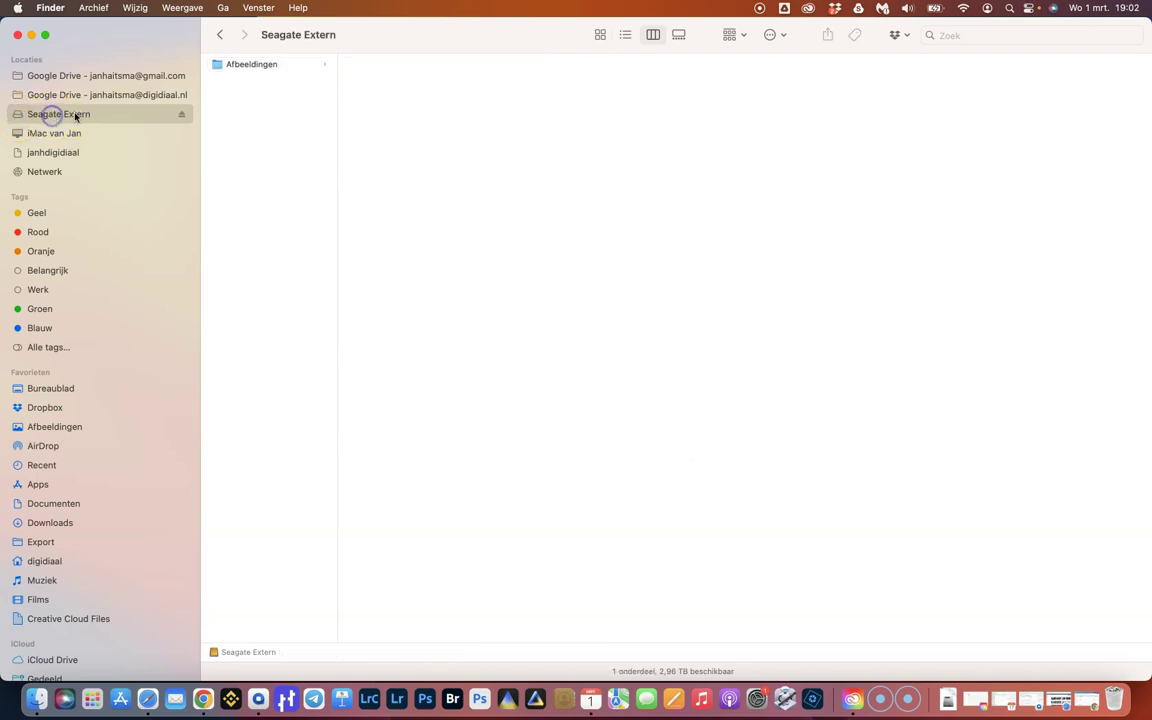
left_click(252, 64)
left_click(380, 80)
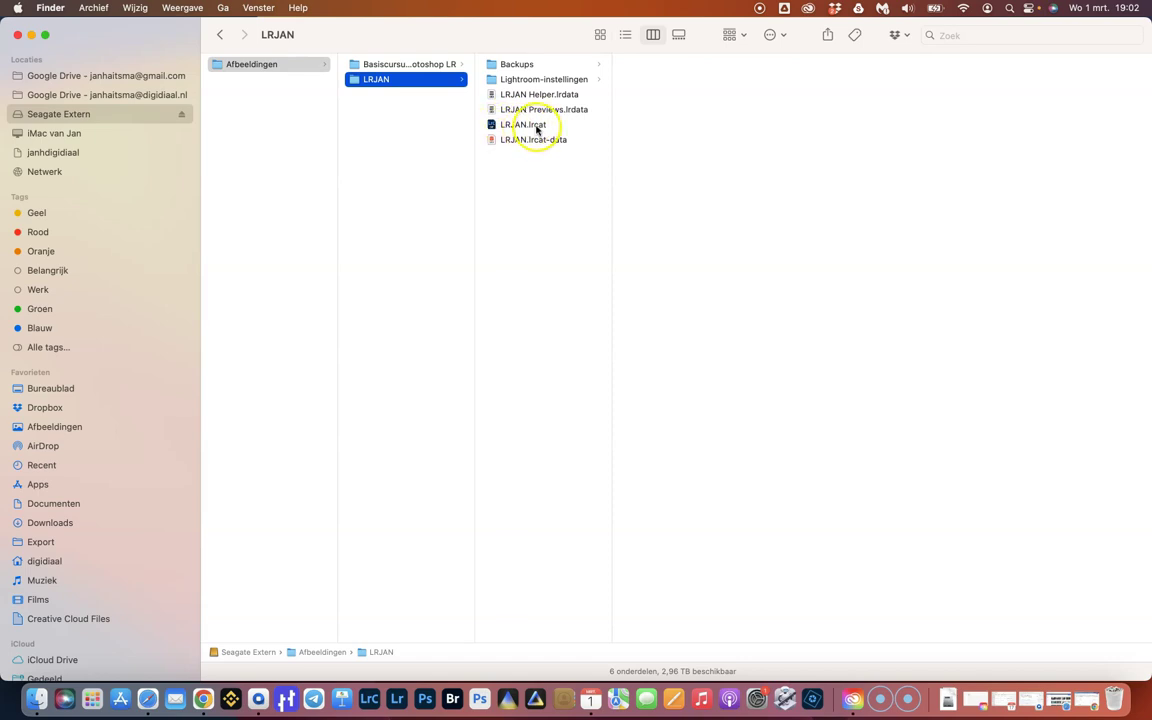
left_click(537, 127)
double_click(537, 127)
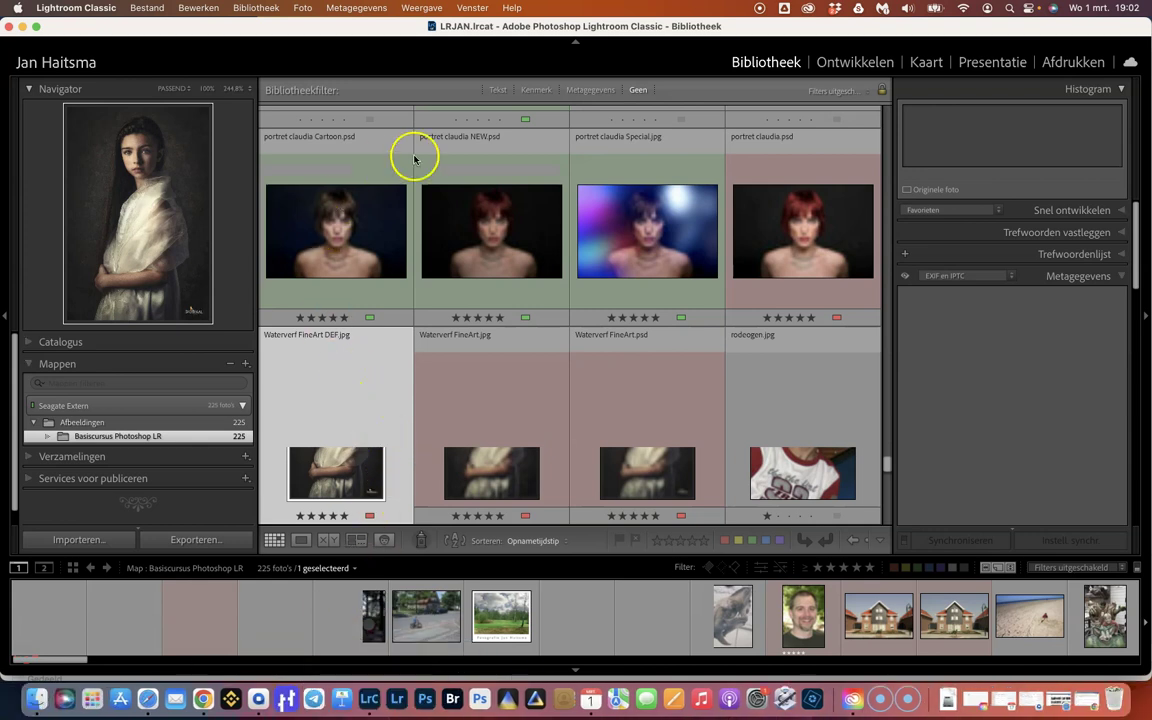
- Quit Lightroom Classic, skipping the catalog backup this time
left_click(76, 8)
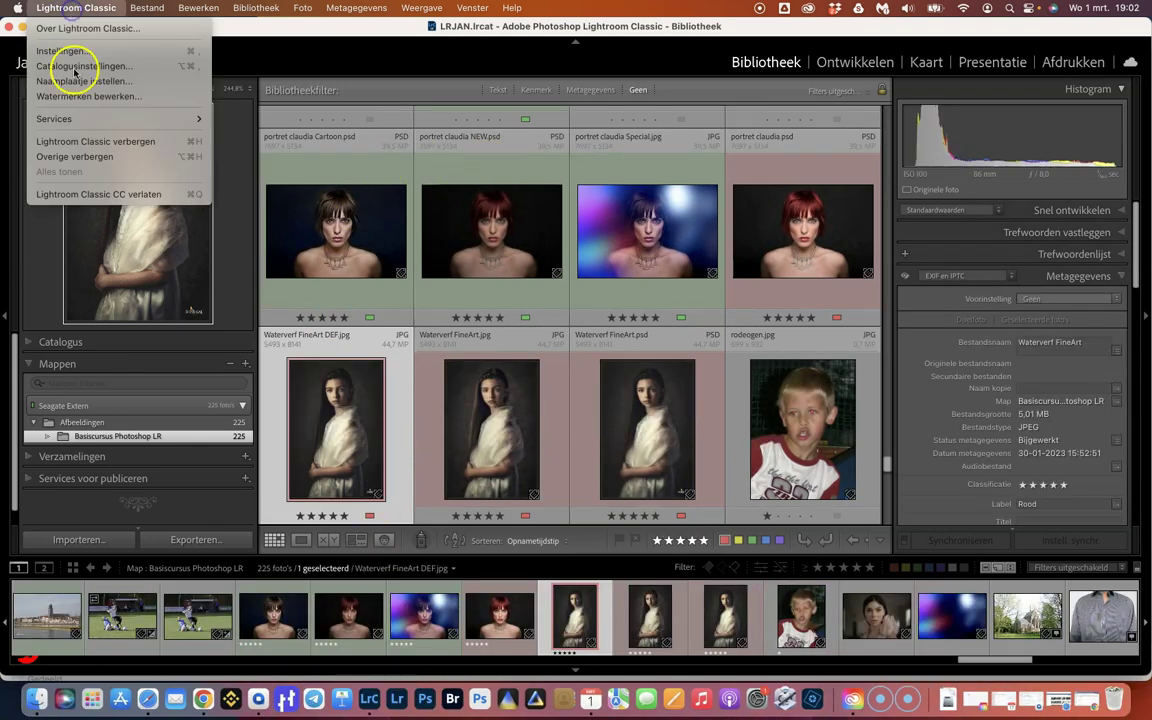
left_click(108, 196)
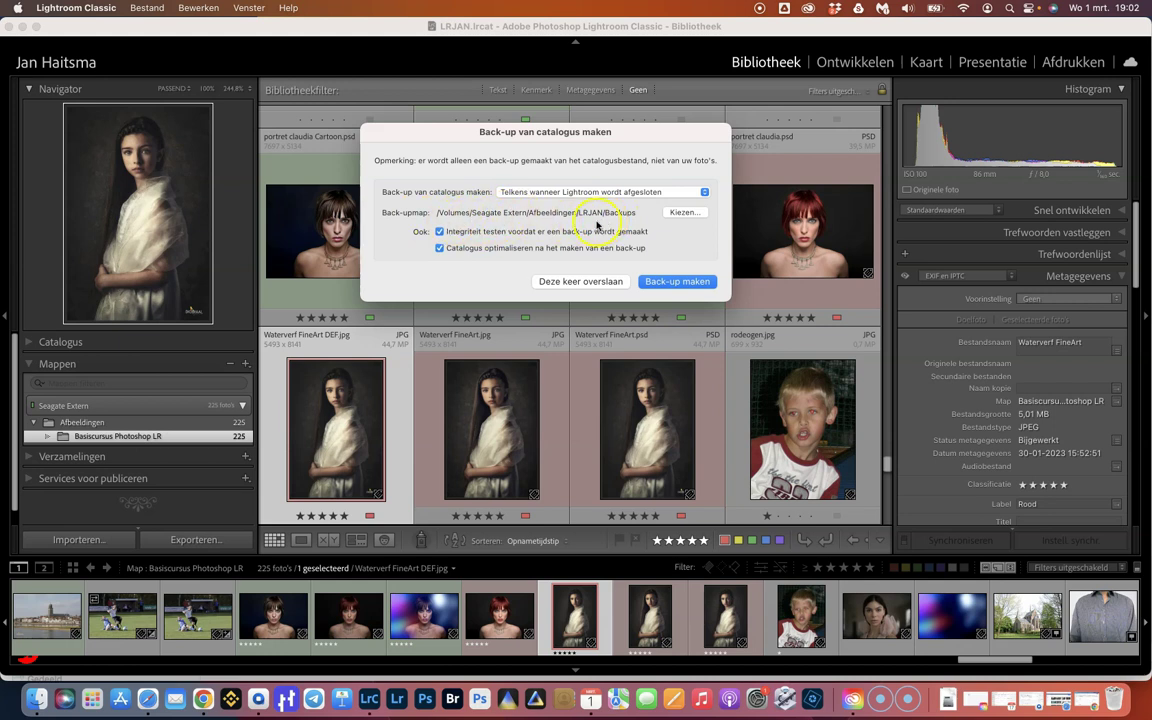
left_click(572, 283)
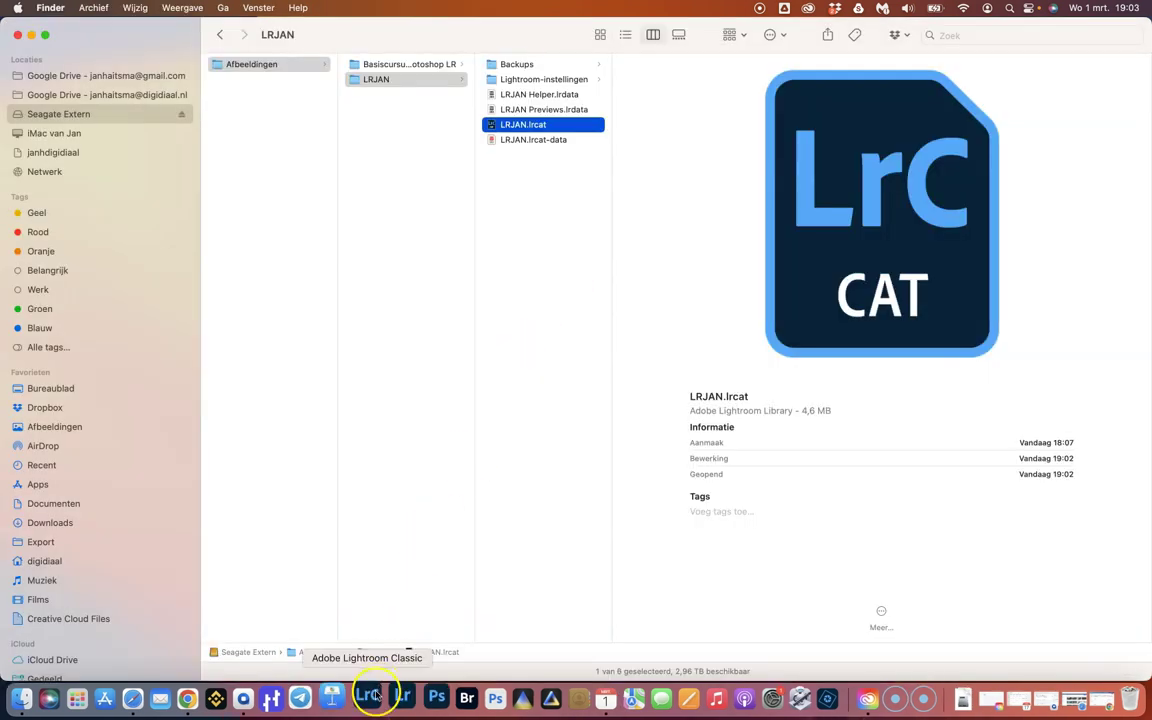
- Relaunch Lightroom Classic from the Dock
left_click(371, 692)
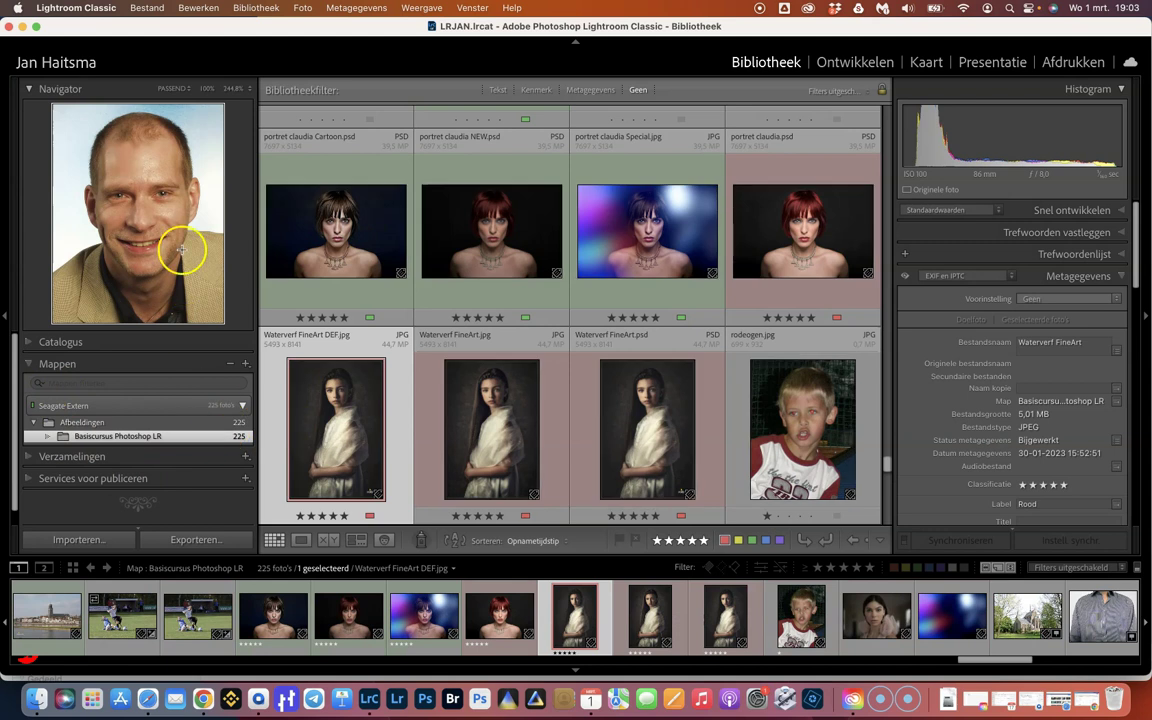
- Check in Catalogusinstellingen that the last backup reads 01-03-2023 @ 19:01
left_click(104, 12)
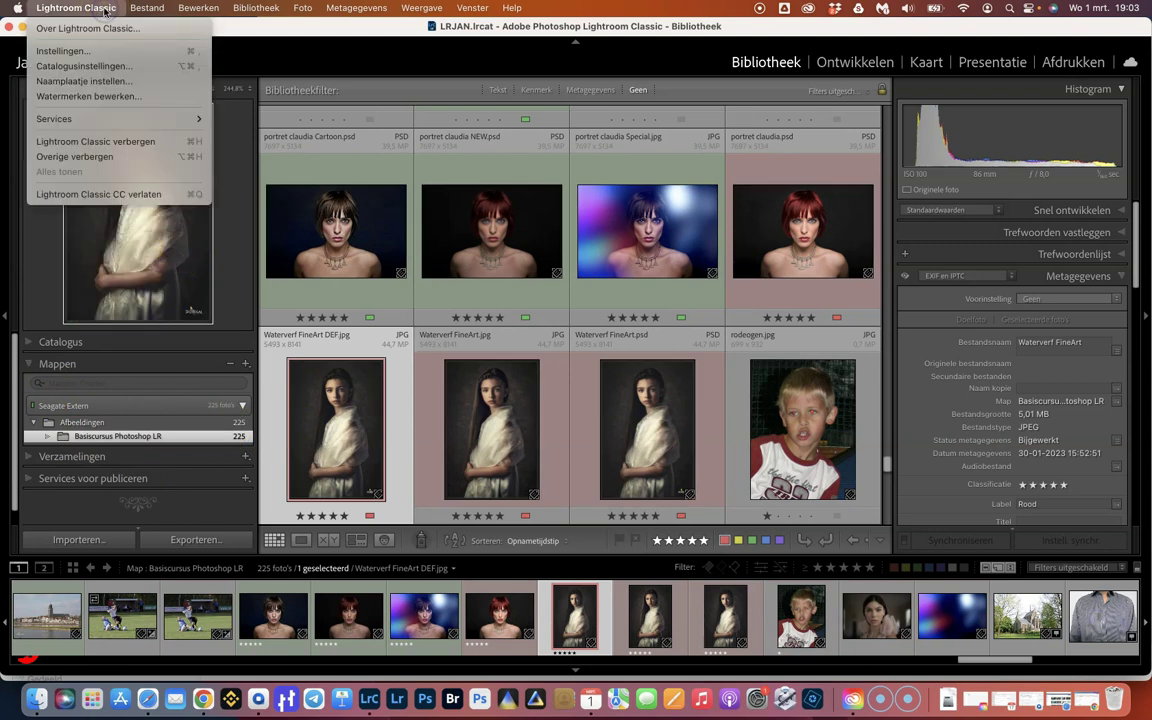
left_click(112, 68)
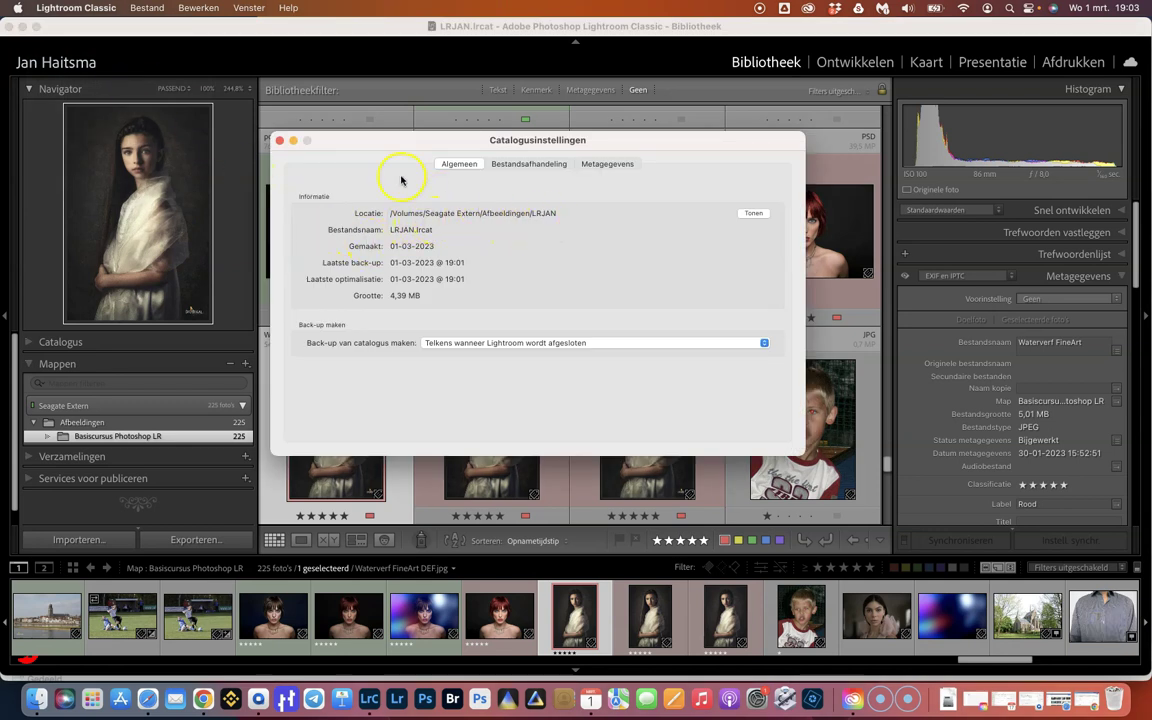
left_click(280, 141)
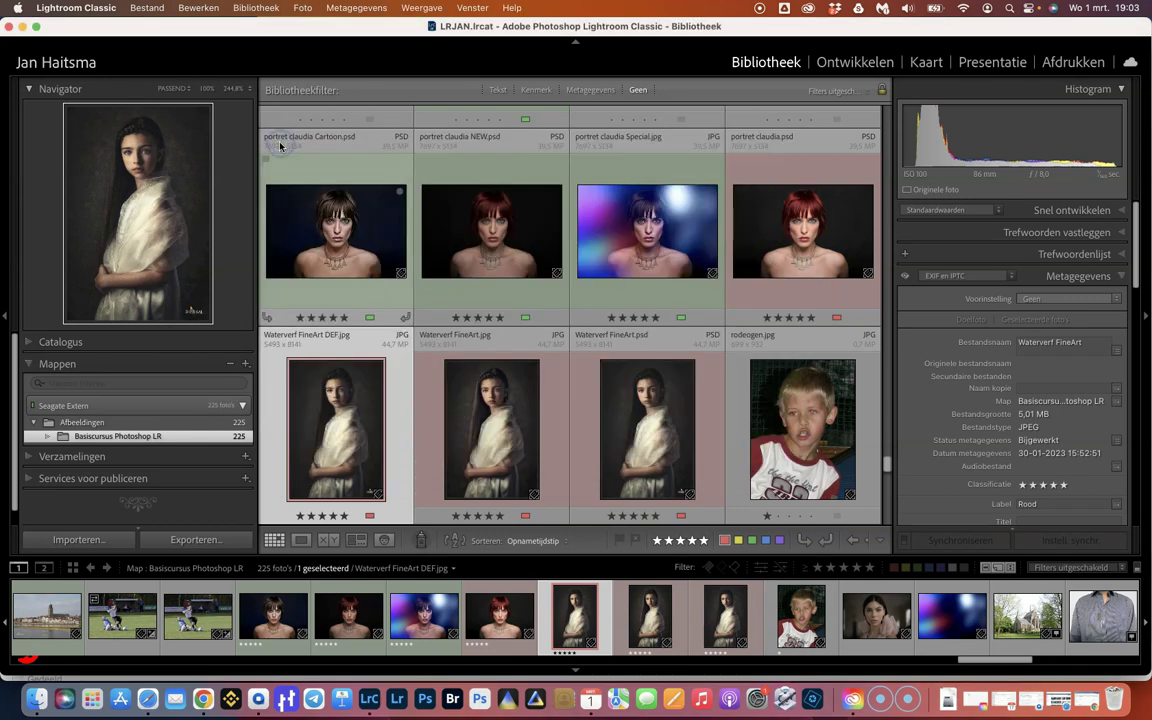
- Open the portret claudia Cartoon photo in the Develop module
left_click(347, 257)
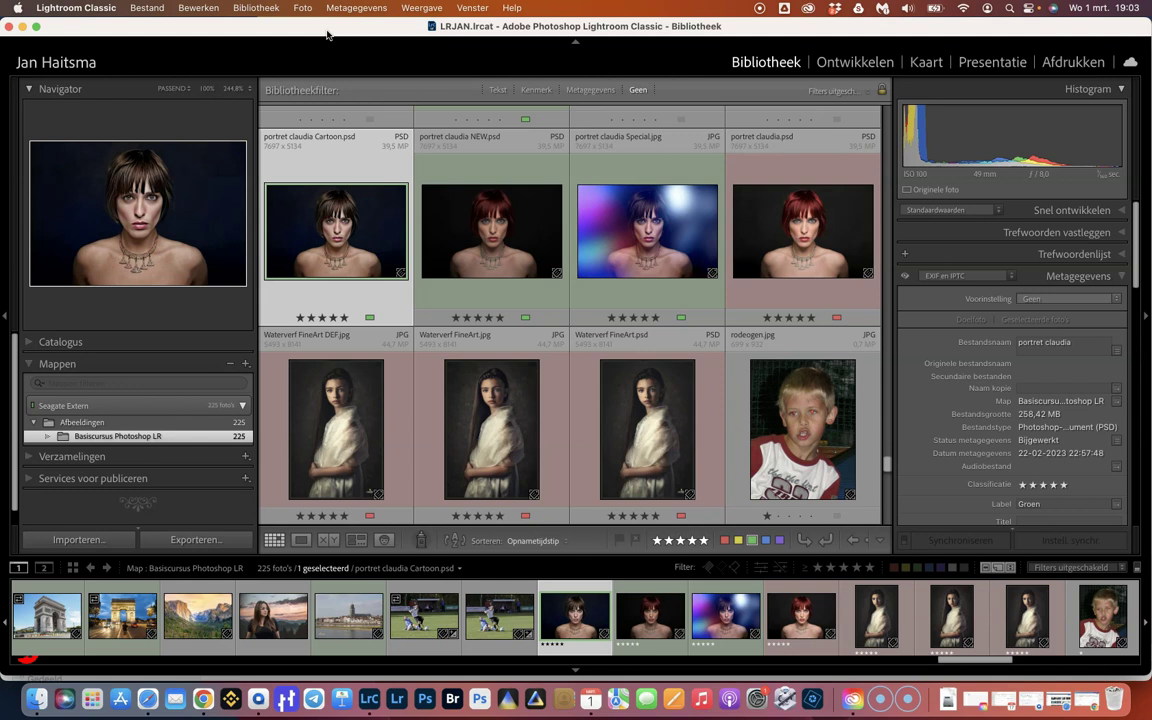
key("d")
left_click(123, 386)
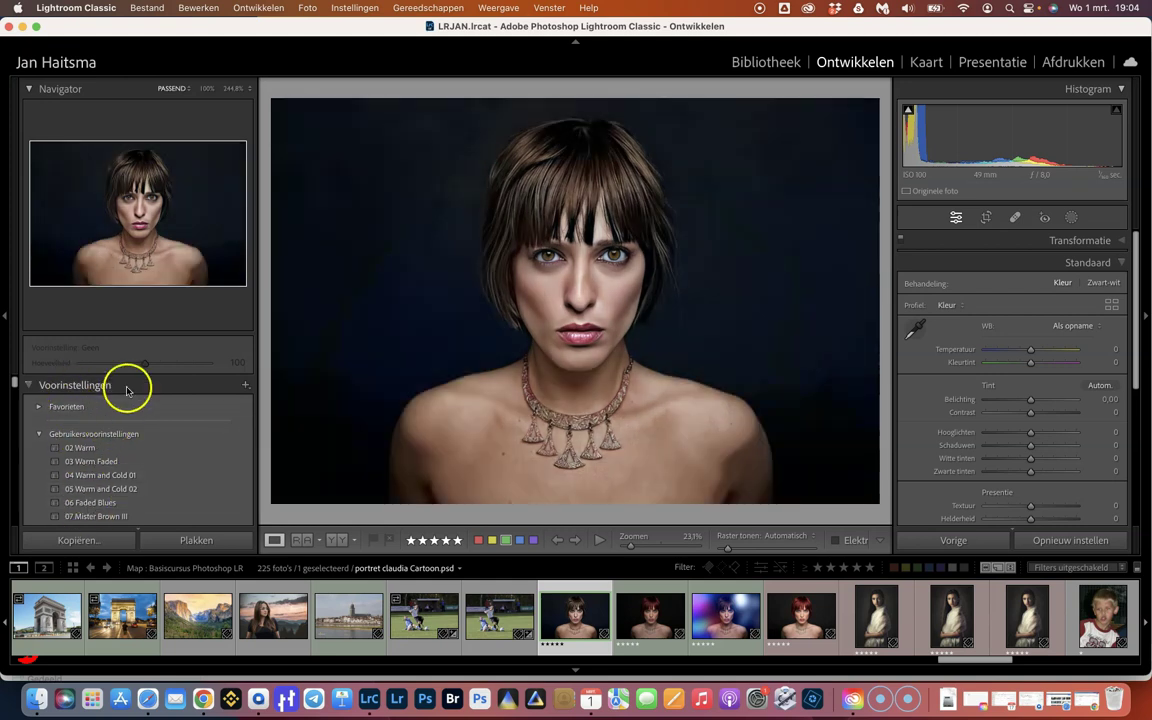
- Confirm presets live in LRJAN > Lightroom-instellingen > Settings > User Presets, cancel the import, and return to Bibliotheek
left_click(245, 387)
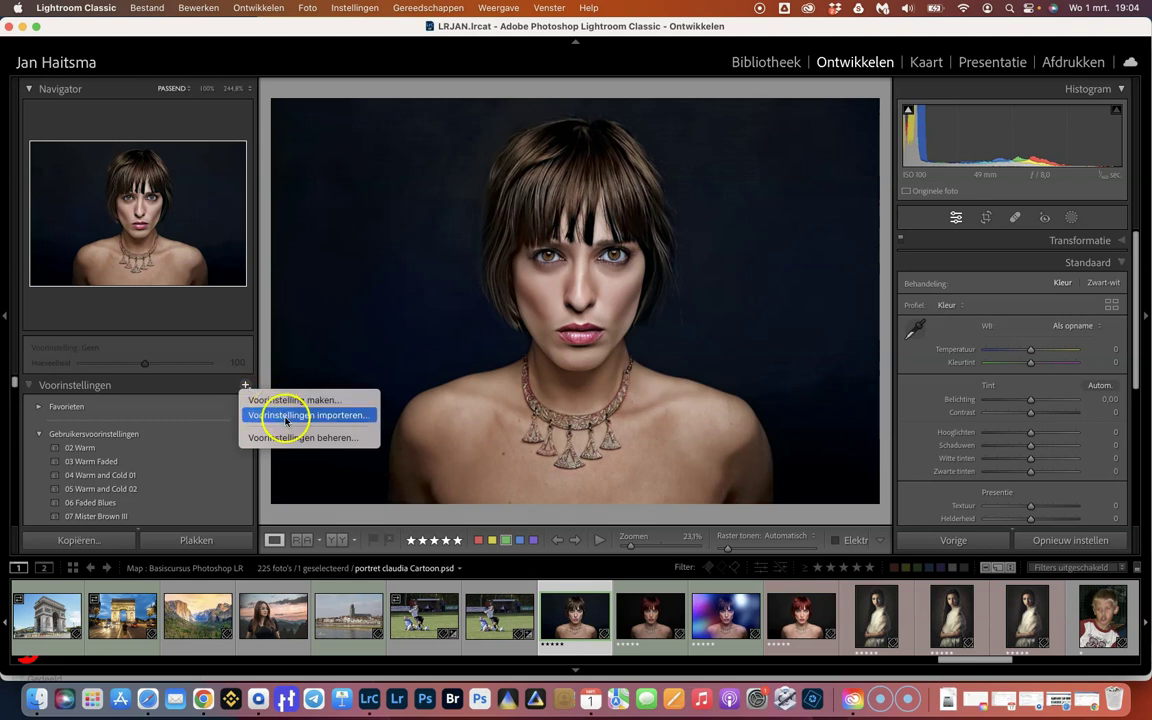
left_click(358, 419)
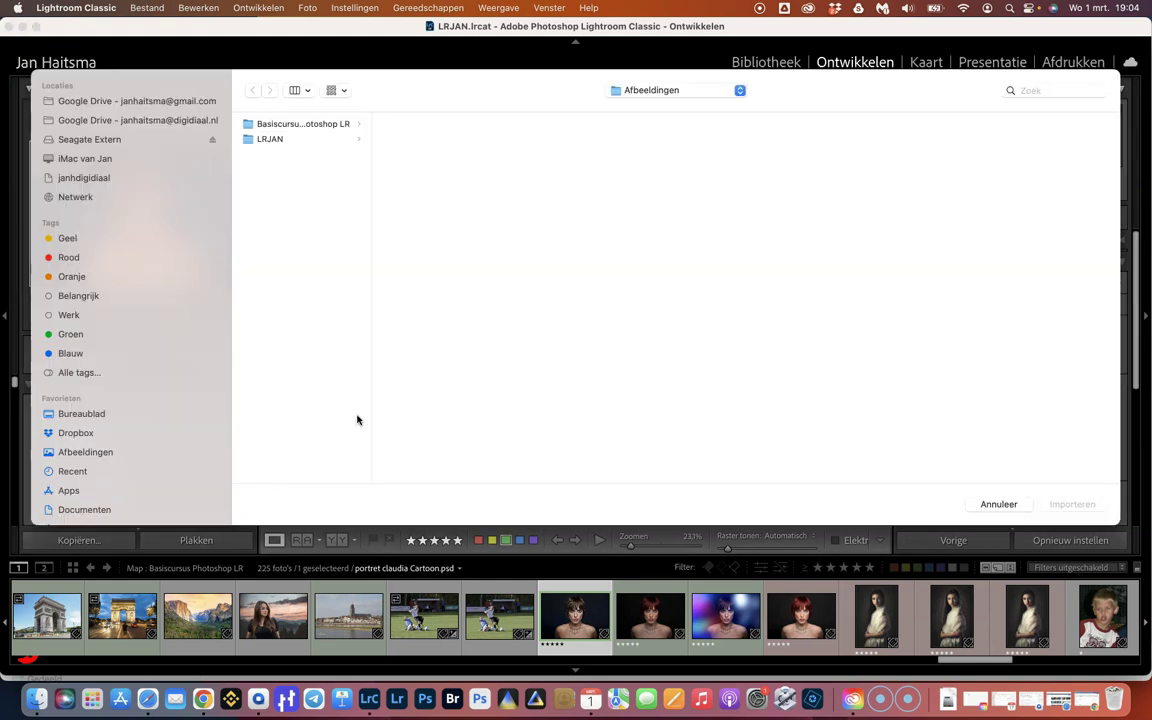
left_click(268, 139)
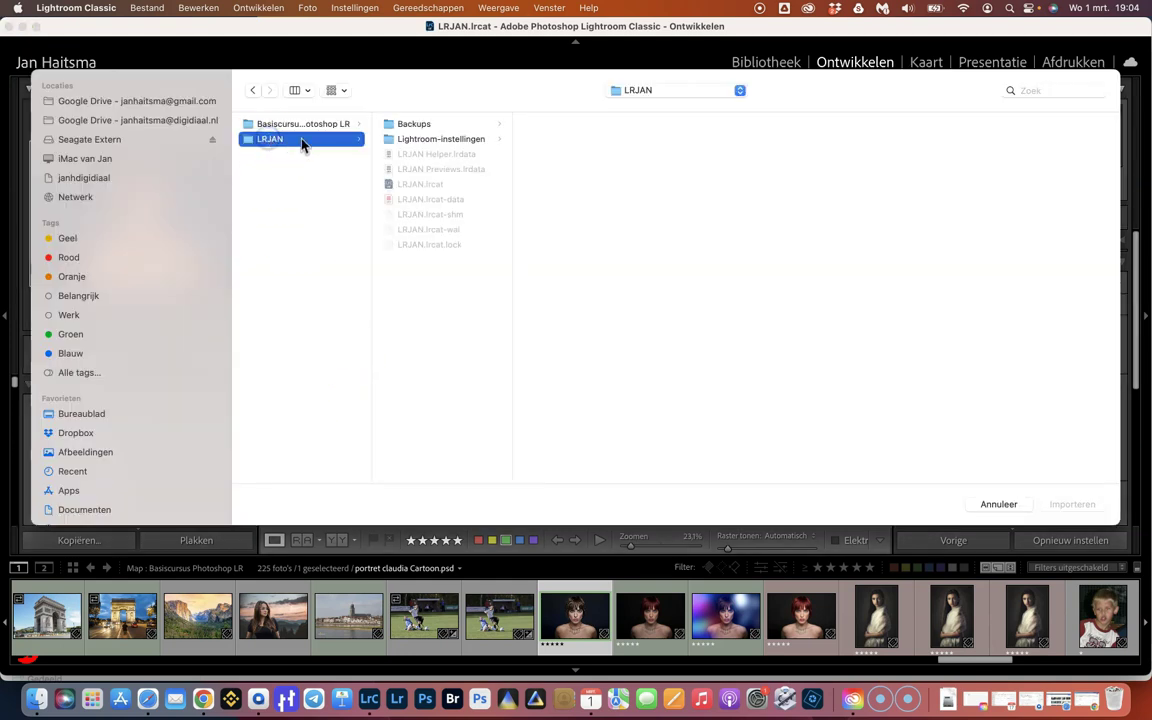
left_click(429, 140)
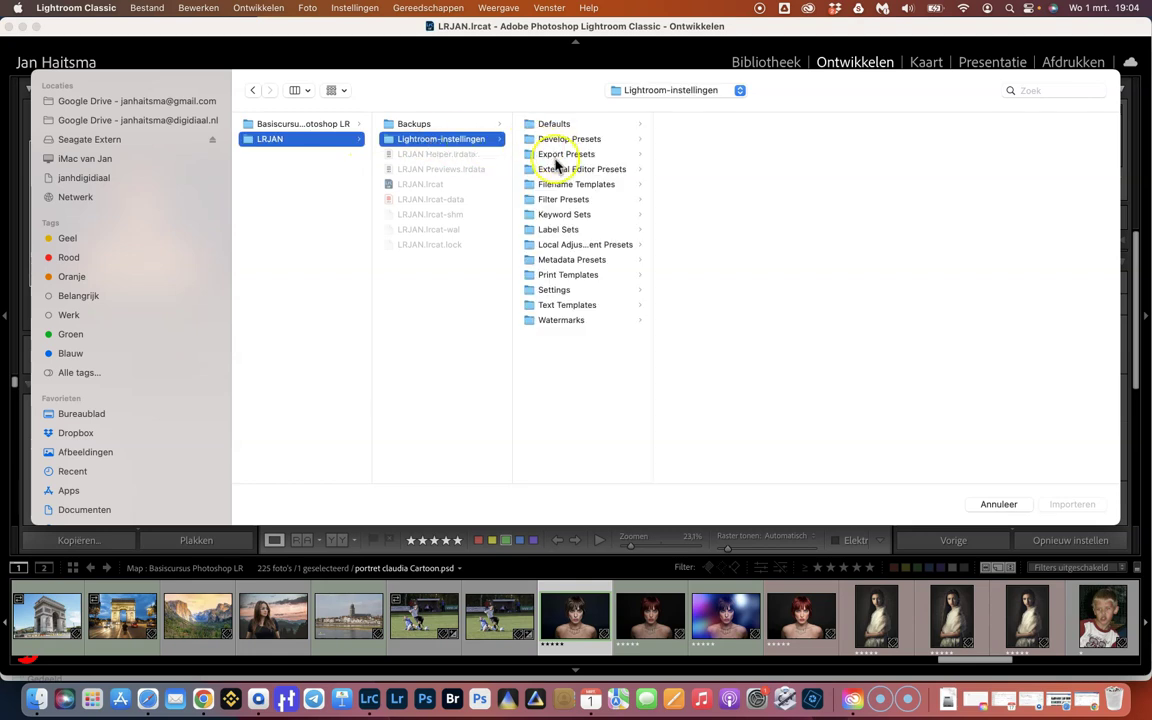
left_click(555, 291)
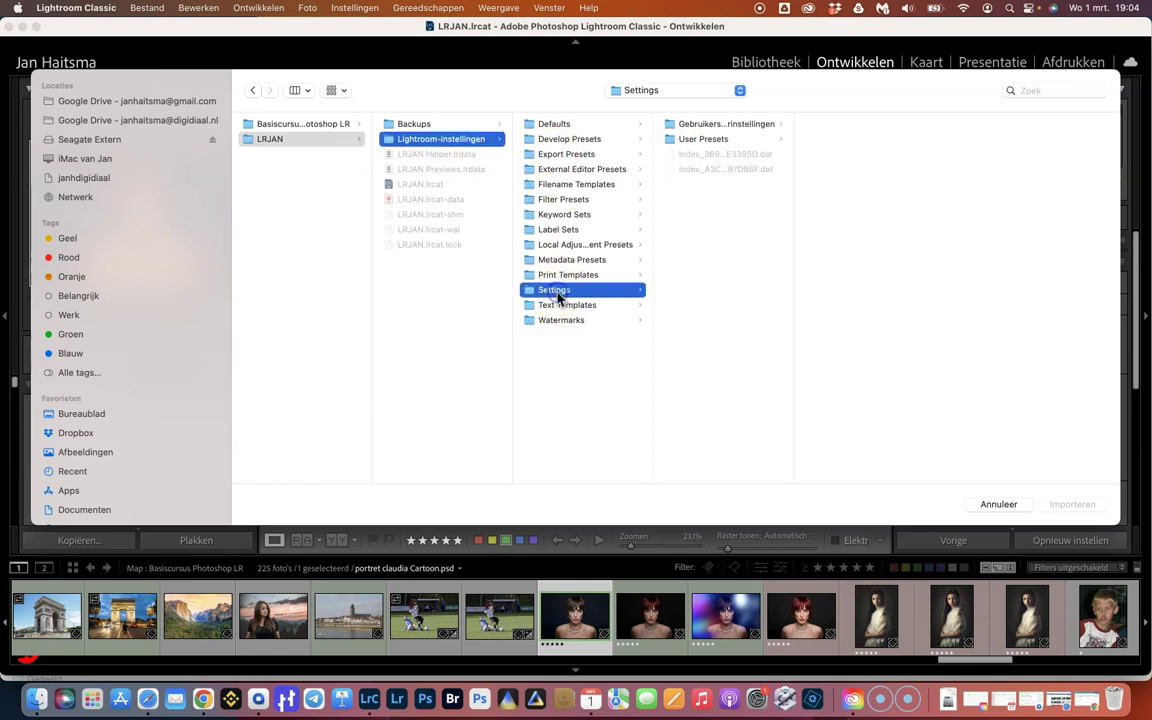
left_click(715, 142)
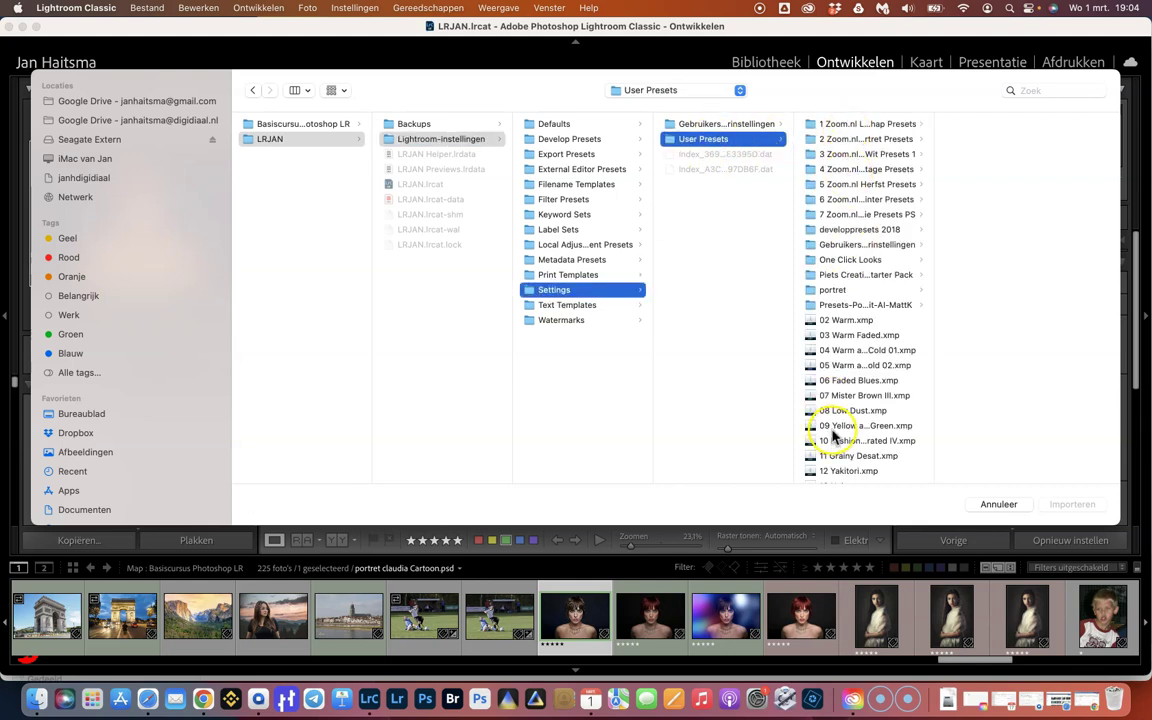
left_click(996, 505)
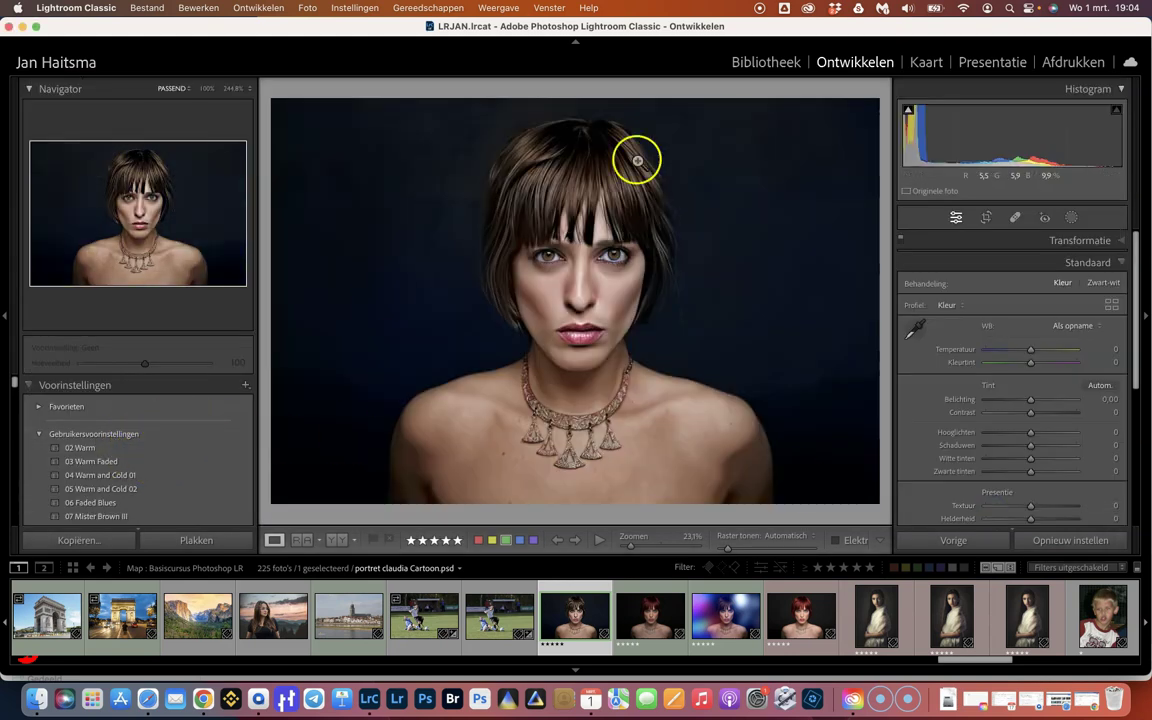
left_click(760, 63)
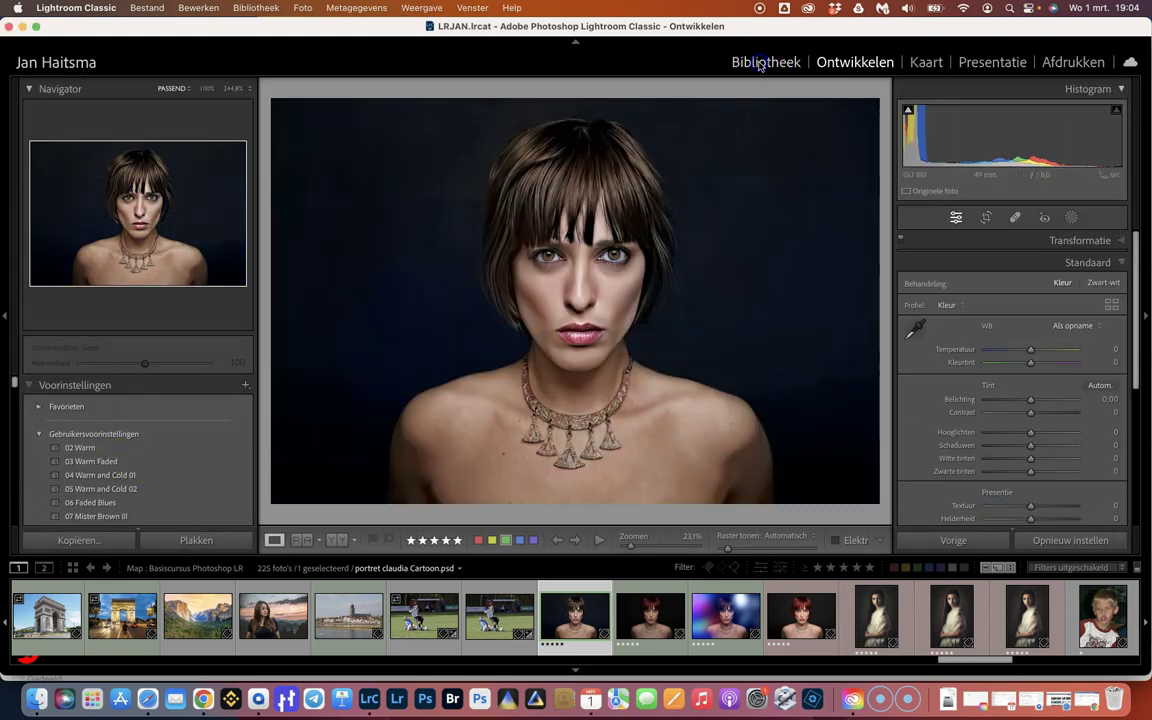